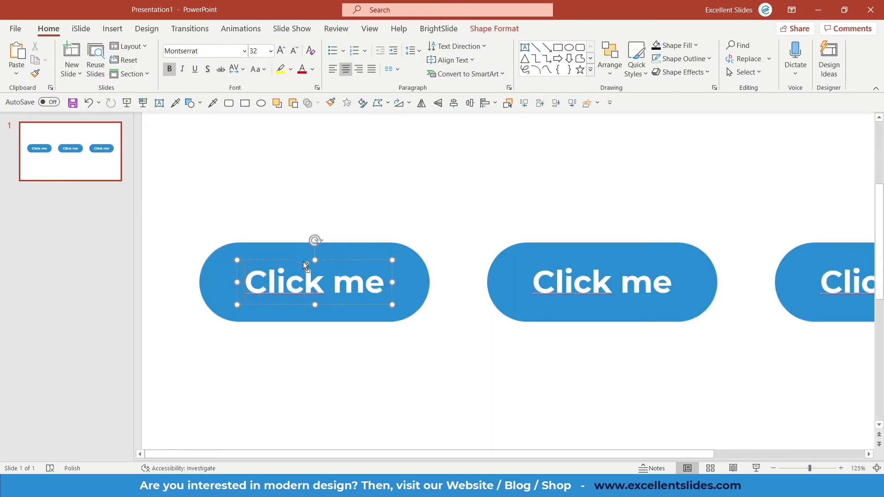
Step: Scroll the slide view down past the three blue Click me buttons
{"action": "scroll", "coordinate": [306, 259], "scroll_direction": "down", "scroll_amount": 3}
Step: Add a new blank slide after the button slide from the thumbnail pane
{"action": "left_click", "coordinate": [386, 203]}
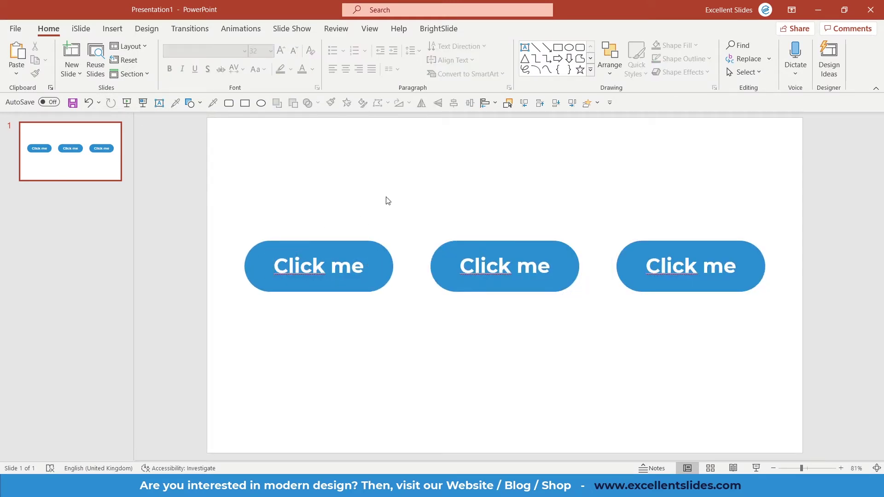
{"action": "right_click", "coordinate": [96, 212]}
{"action": "left_click", "coordinate": [136, 262]}
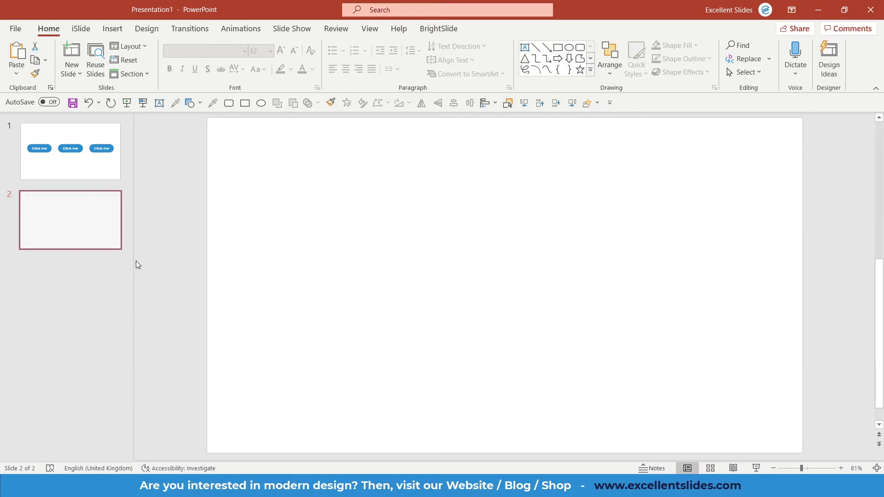
{"action": "right_click", "coordinate": [187, 230]}
{"action": "left_click", "coordinate": [186, 228]}
Step: Return to slide 1 and check the first Click me button
{"action": "left_click", "coordinate": [49, 153]}
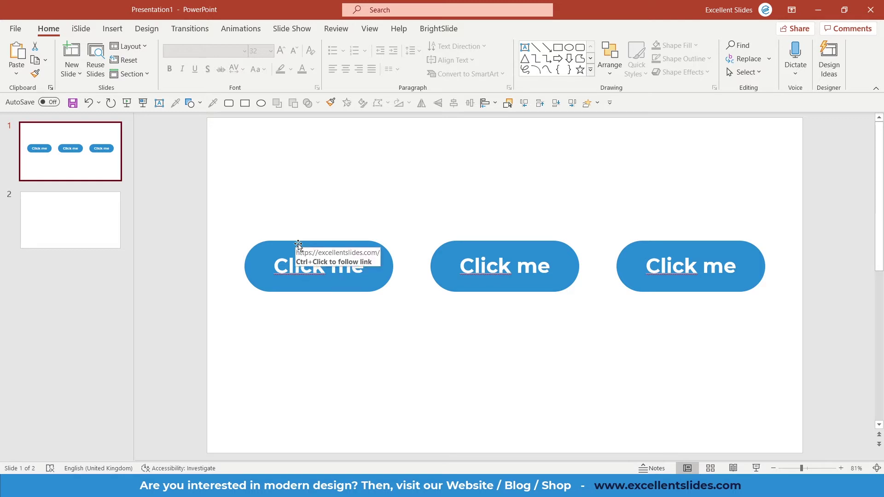
{"action": "left_click", "coordinate": [298, 244]}
{"action": "scroll", "coordinate": [356, 246], "scroll_direction": "up", "scroll_amount": 4, "text": "ctrl"}
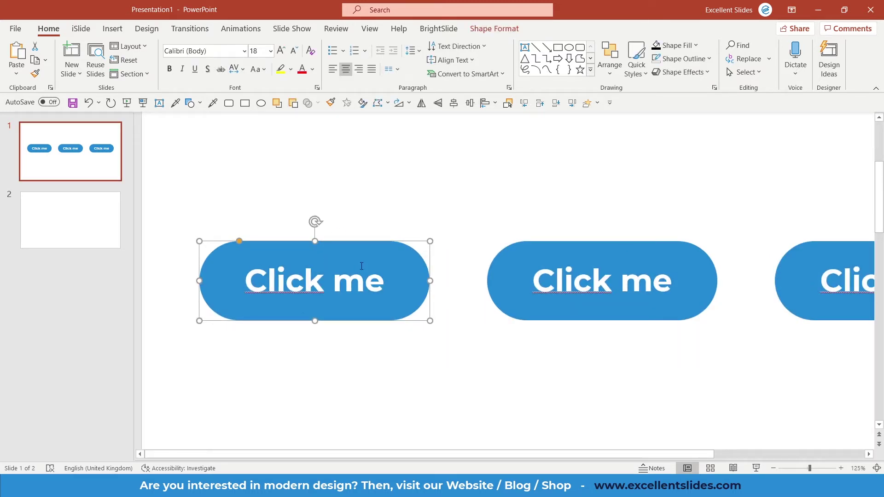
{"action": "scroll", "coordinate": [362, 266], "scroll_direction": "down", "scroll_amount": 2, "text": "ctrl"}
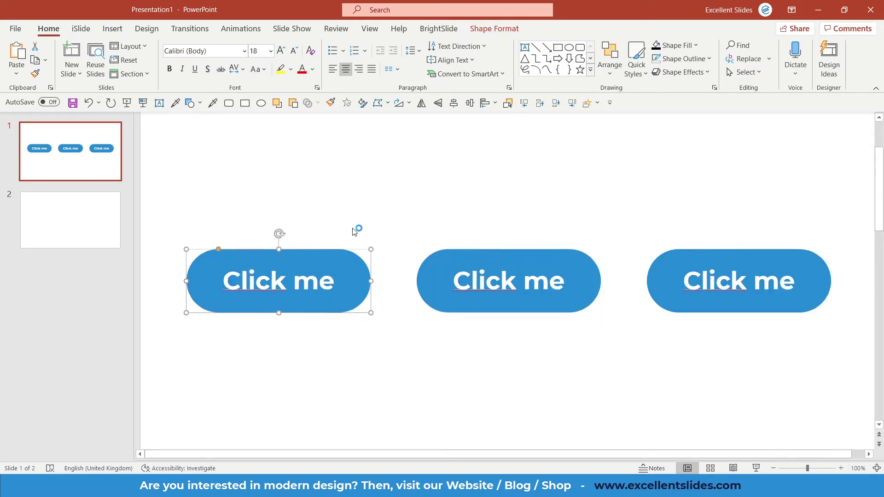
{"action": "left_click", "coordinate": [282, 170]}
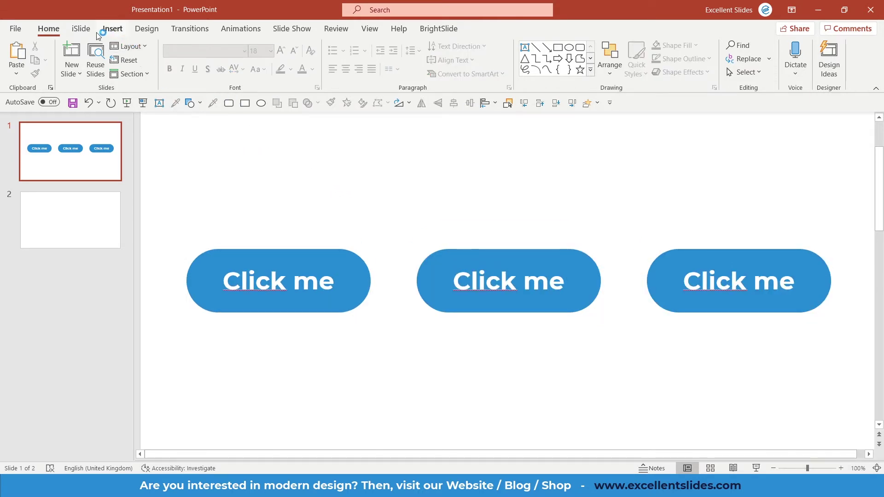
Step: Draw a Rounded Corners rectangle in the space above the three Click me buttons
{"action": "left_click", "coordinate": [110, 31]}
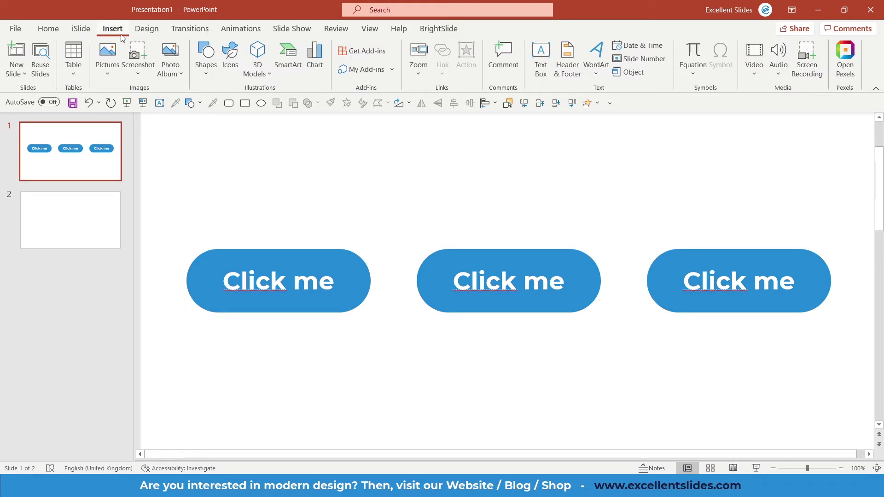
{"action": "left_click", "coordinate": [211, 75]}
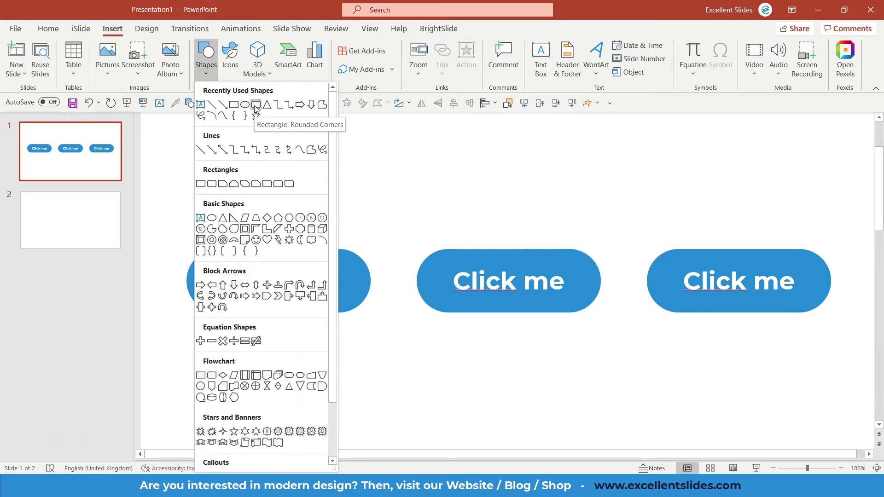
{"action": "left_click", "coordinate": [255, 108]}
{"action": "left_click_drag", "start_coordinate": [349, 154], "coordinate": [589, 213]}
{"action": "left_click", "coordinate": [657, 192]}
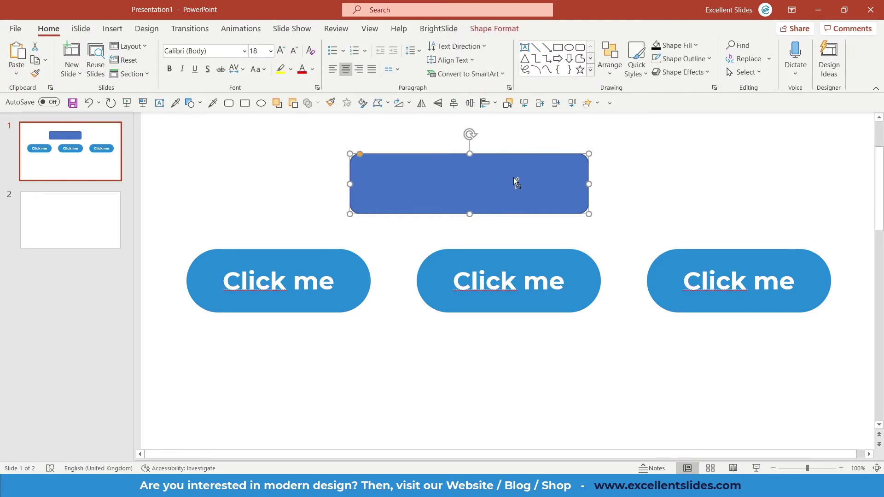
{"action": "left_click", "coordinate": [513, 178]}
{"action": "scroll", "coordinate": [514, 184], "scroll_direction": "up", "scroll_amount": 5, "text": "ctrl"}
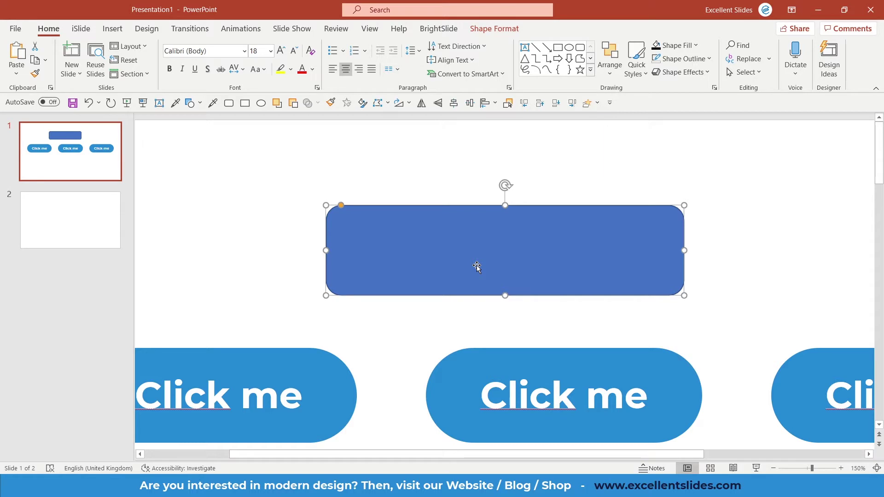
{"action": "scroll", "coordinate": [438, 221], "scroll_direction": "up", "scroll_amount": 6, "text": "ctrl"}
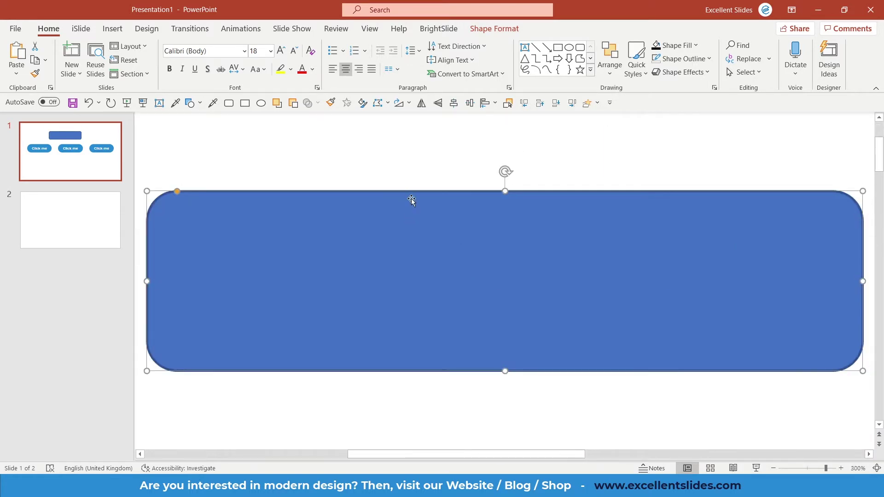
{"action": "left_click", "coordinate": [367, 183]}
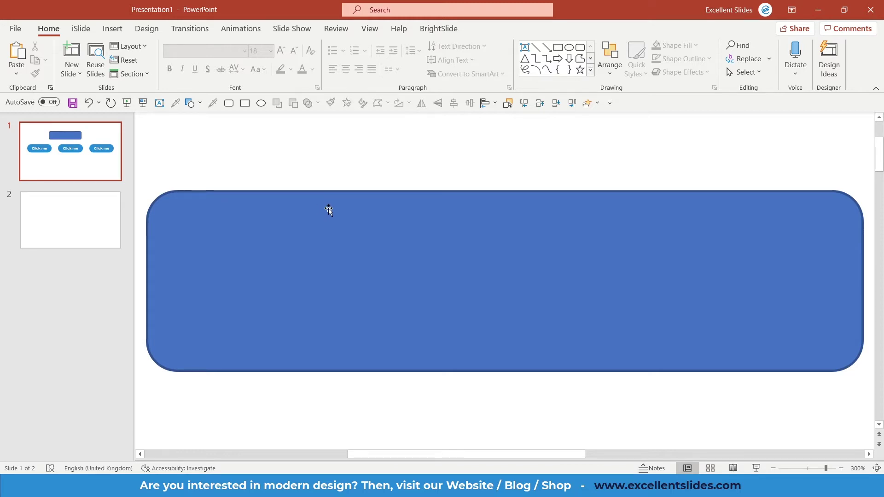
{"action": "scroll", "coordinate": [328, 208], "scroll_direction": "down", "scroll_amount": 6, "text": "ctrl"}
Step: Set the blue rectangle's outline to No Outline
{"action": "left_click", "coordinate": [384, 270]}
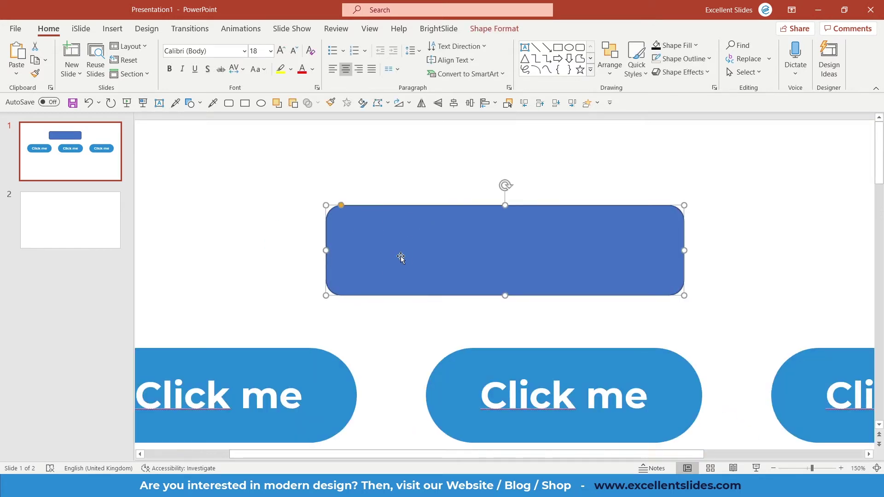
{"action": "left_click", "coordinate": [493, 28]}
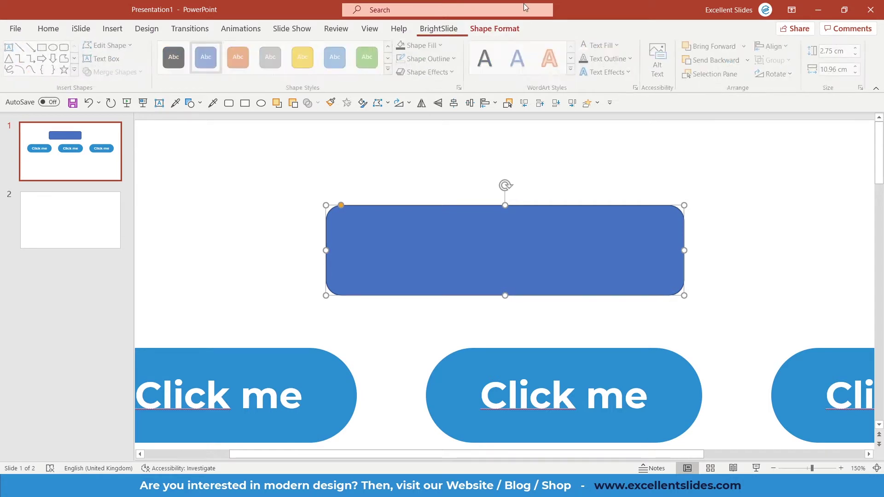
{"action": "left_click", "coordinate": [449, 60]}
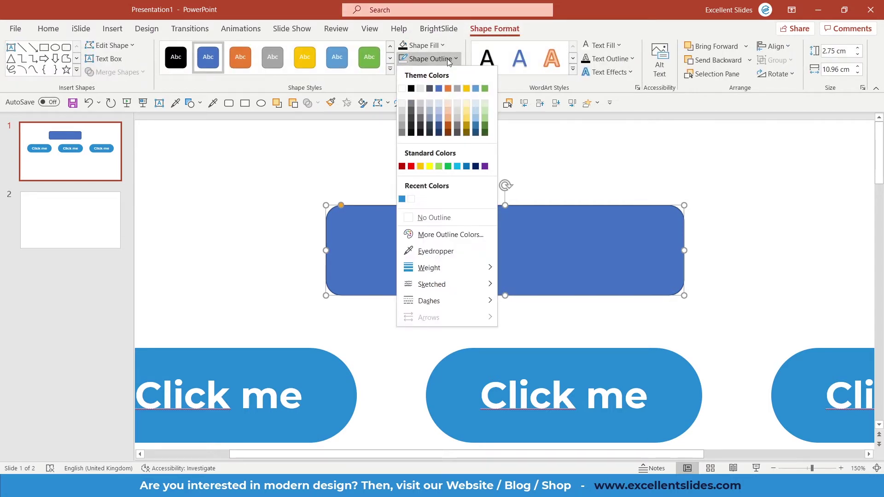
{"action": "left_click", "coordinate": [432, 218]}
Step: Move the rectangle left above the first button and round its ends into a pill
{"action": "scroll", "coordinate": [418, 216], "scroll_direction": "down", "scroll_amount": 5}
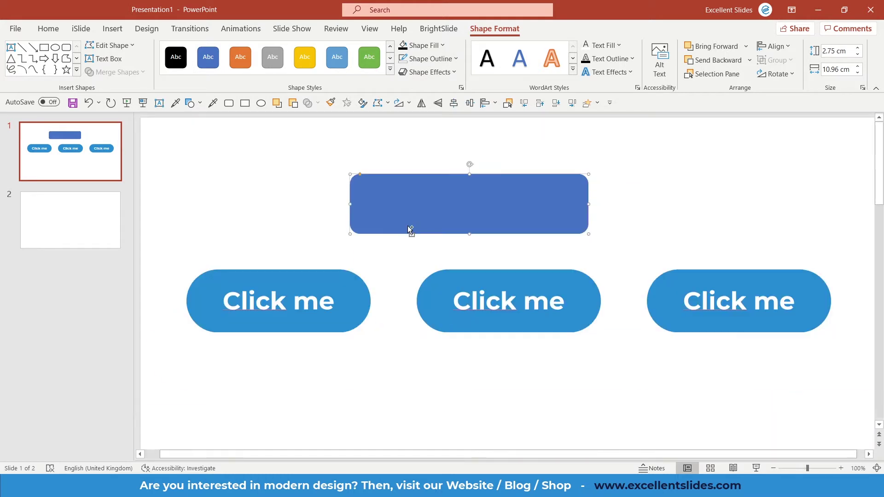
{"action": "left_click_drag", "start_coordinate": [406, 229], "coordinate": [359, 250]}
{"action": "scroll", "coordinate": [316, 201], "scroll_direction": "up", "scroll_amount": 5}
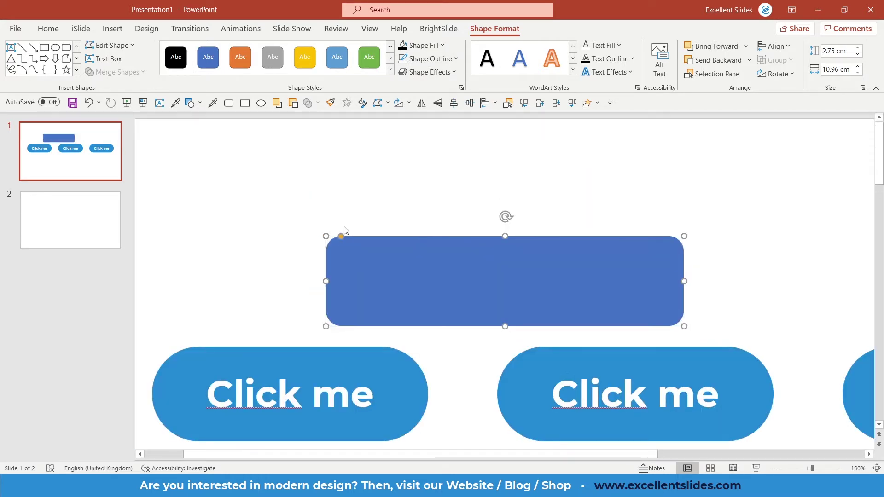
{"action": "scroll", "coordinate": [347, 228], "scroll_direction": "up", "scroll_amount": 5}
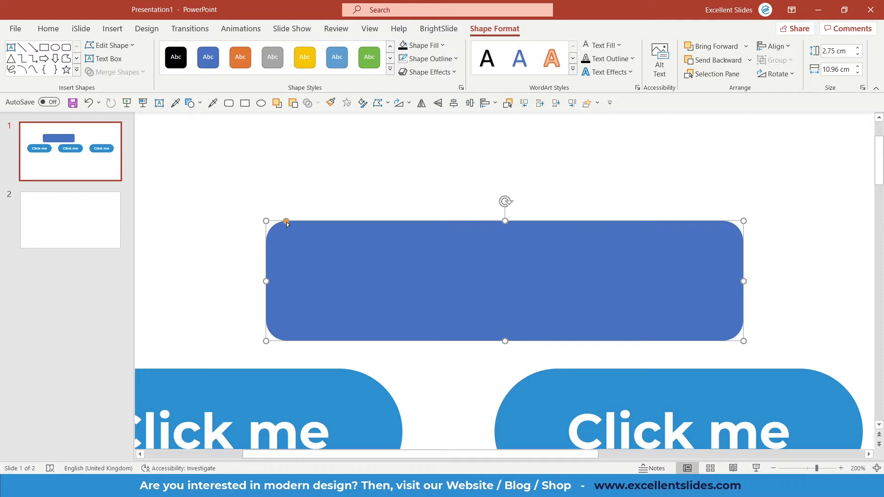
{"action": "left_click_drag", "start_coordinate": [287, 222], "coordinate": [231, 206]}
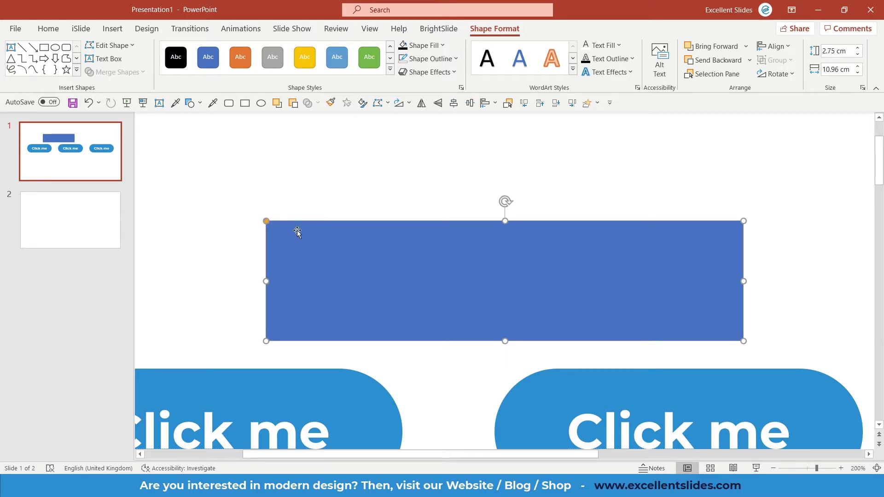
{"action": "left_click_drag", "start_coordinate": [267, 222], "coordinate": [272, 251]}
{"action": "scroll", "coordinate": [345, 258], "scroll_direction": "down", "scroll_amount": 3, "text": "ctrl"}
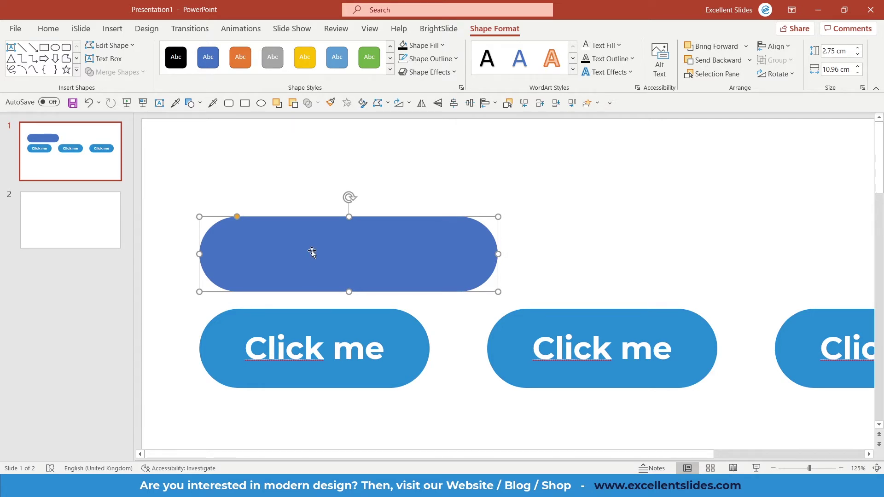
Step: Fill the pill with the Click me buttons' light blue using the eyedropper
{"action": "scroll", "coordinate": [290, 261], "scroll_direction": "up", "scroll_amount": 3, "text": "ctrl"}
{"action": "scroll", "coordinate": [295, 270], "scroll_direction": "down", "scroll_amount": 3, "text": "ctrl"}
{"action": "left_click", "coordinate": [438, 47]}
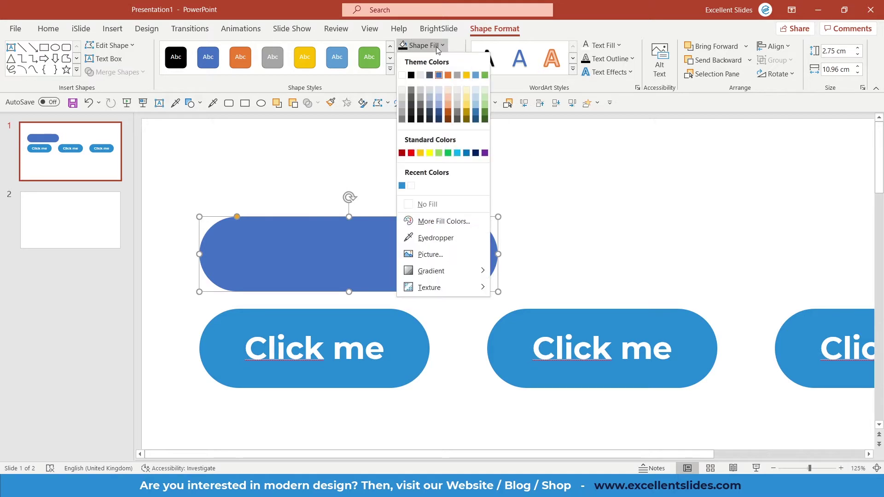
{"action": "left_click", "coordinate": [457, 236]}
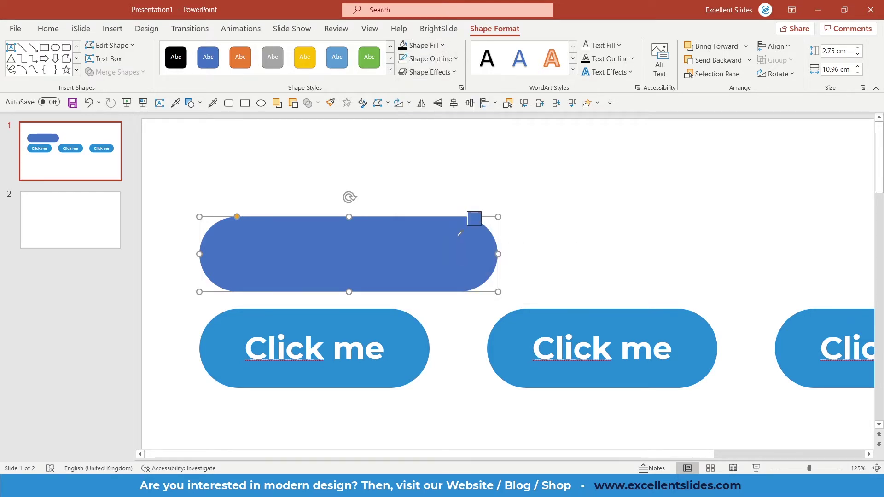
{"action": "left_click", "coordinate": [404, 329]}
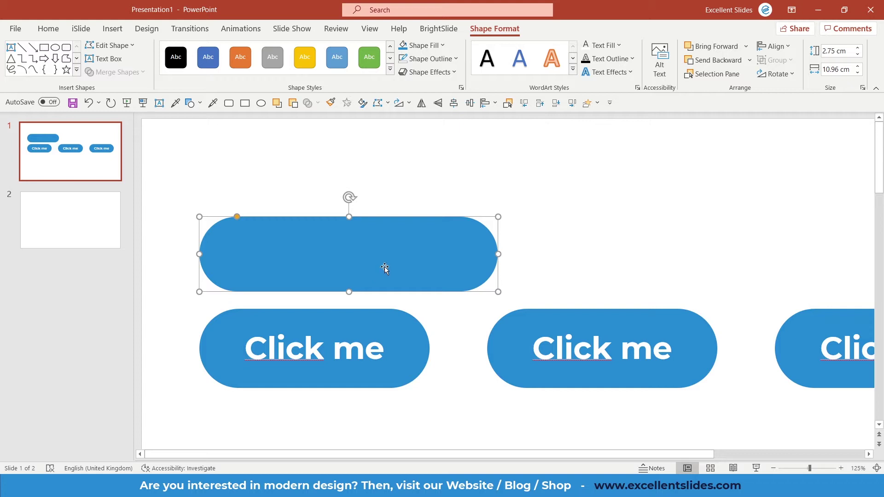
Step: Resize the pill to 2.91 × 8.46 cm and line it up above the middle button
{"action": "left_click_drag", "start_coordinate": [498, 253], "coordinate": [429, 254]}
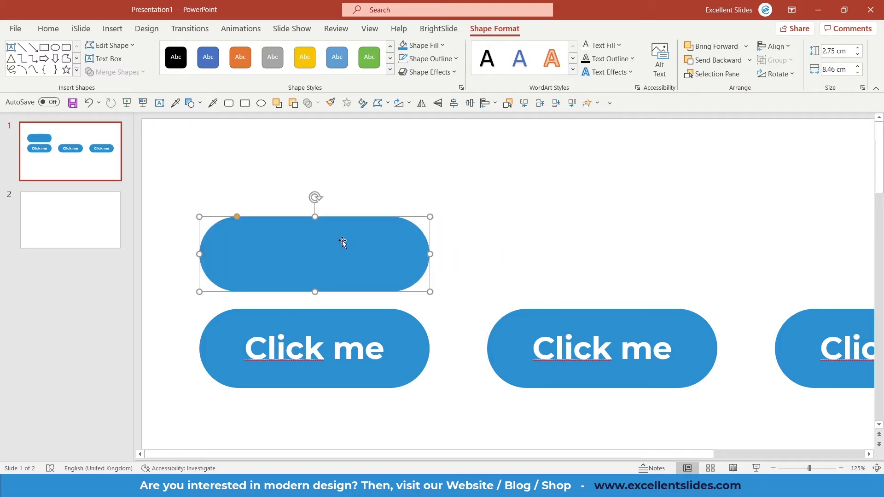
{"action": "left_click_drag", "start_coordinate": [339, 240], "coordinate": [482, 337]}
{"action": "left_click_drag", "start_coordinate": [505, 381], "coordinate": [365, 239]}
{"action": "scroll", "coordinate": [344, 199], "scroll_direction": "down", "scroll_amount": 5}
{"action": "scroll", "coordinate": [351, 200], "scroll_direction": "up", "scroll_amount": 5}
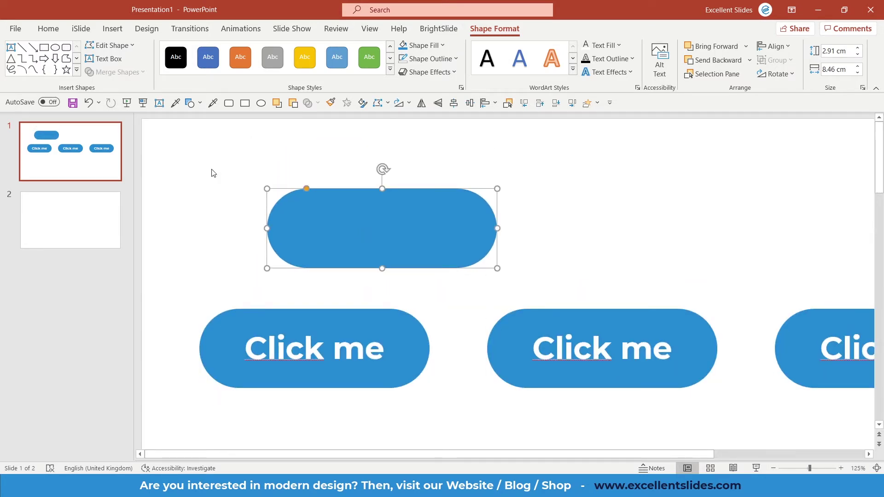
{"action": "left_click", "coordinate": [113, 29]}
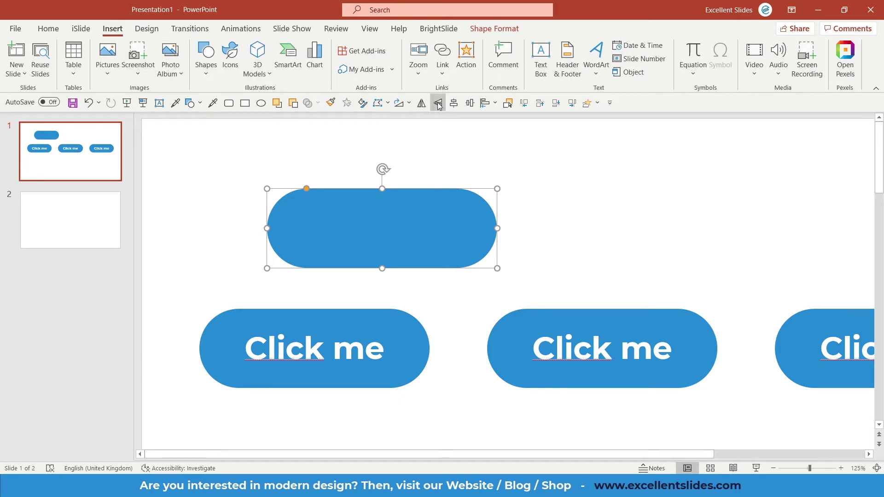
Step: Add a text box reading 'Click me' with centred text
{"action": "left_click", "coordinate": [541, 57]}
{"action": "left_click_drag", "start_coordinate": [525, 198], "coordinate": [680, 246]}
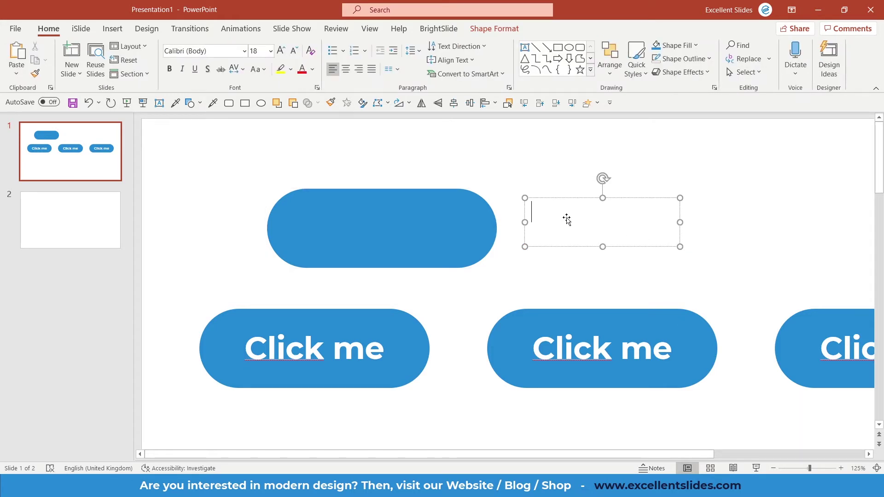
{"action": "type", "text": "C"}
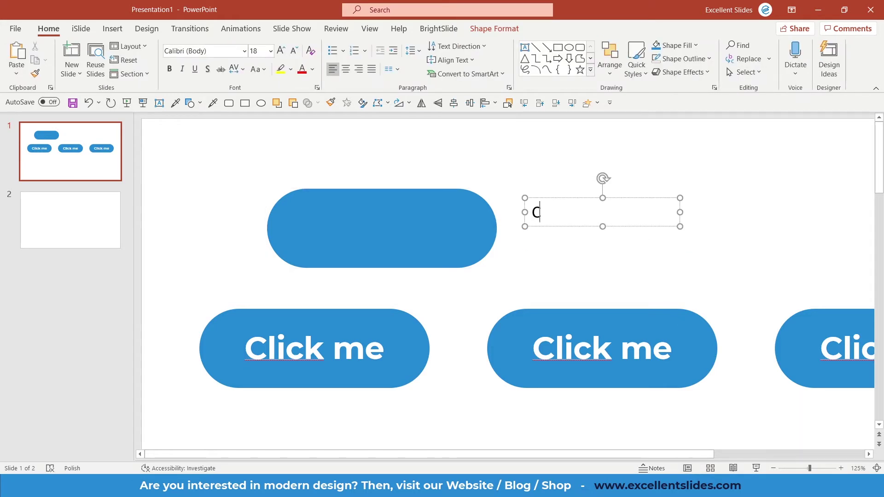
{"action": "type", "text": "lick me"}
{"action": "key", "text": "ctrl+a"}
{"action": "key", "text": "ctrl+e"}
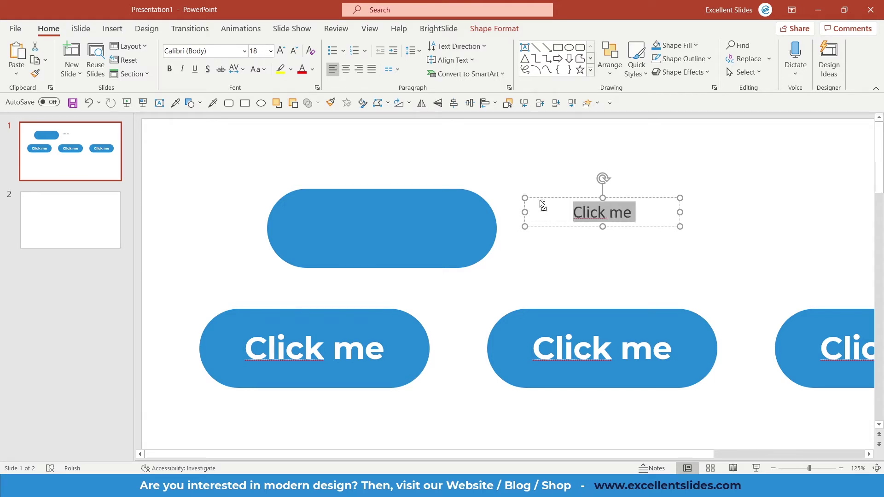
{"action": "left_click_drag", "start_coordinate": [679, 213], "coordinate": [418, 240]}
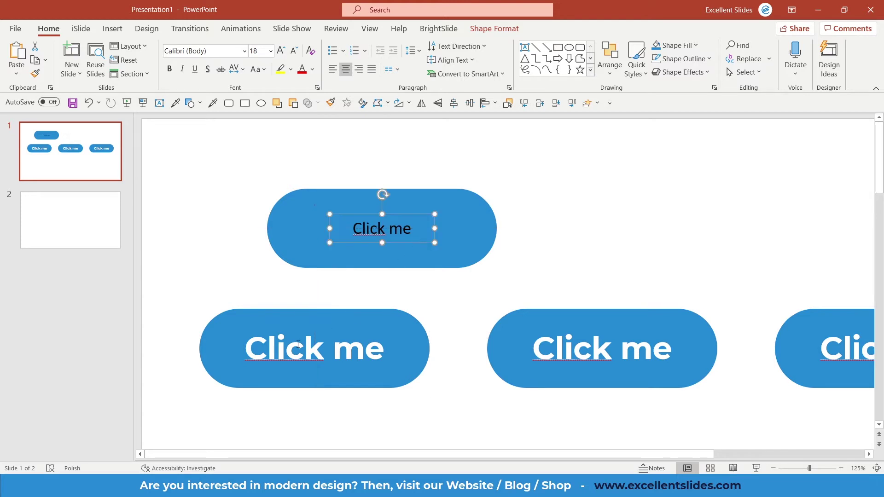
Step: Format the new label as bold Montserrat at size 32
{"action": "left_click", "coordinate": [331, 318]}
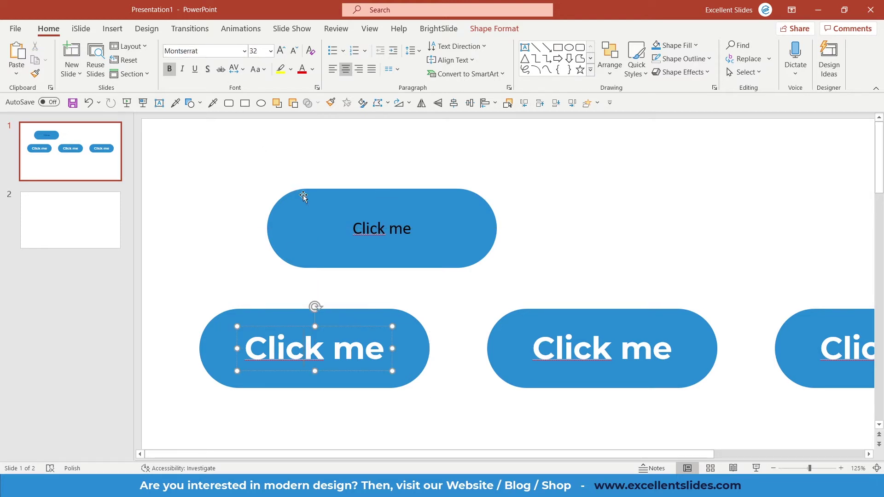
{"action": "left_click", "coordinate": [366, 224]}
{"action": "left_click_drag", "start_coordinate": [353, 226], "coordinate": [415, 227]}
{"action": "left_click", "coordinate": [199, 50]}
{"action": "type", "text": "Montserrat"}
{"action": "key", "text": "Return"}
{"action": "key", "text": "ctrl+b"}
{"action": "left_click", "coordinate": [258, 50]}
{"action": "type", "text": "32"}
{"action": "key", "text": "Return"}
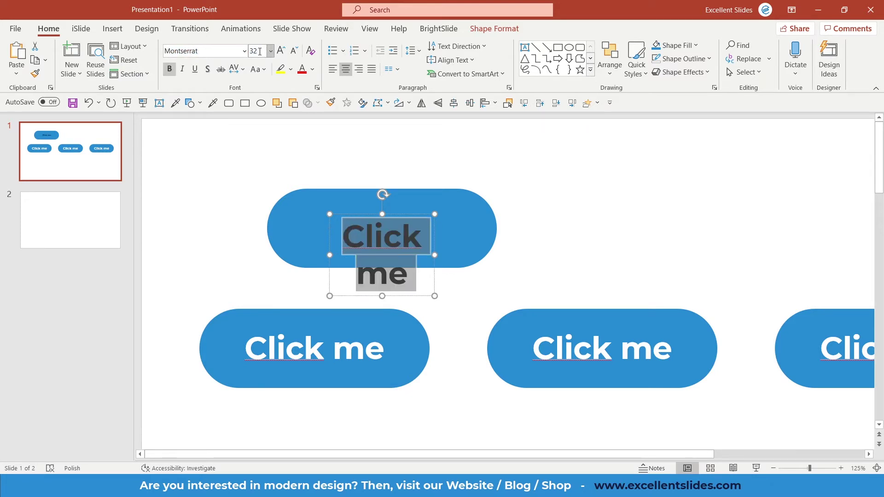
Step: Colour the label white and centre it on the top pill
{"action": "left_click", "coordinate": [175, 103]}
{"action": "left_click", "coordinate": [193, 183]}
{"action": "left_click_drag", "start_coordinate": [434, 254], "coordinate": [484, 256]}
{"action": "left_click_drag", "start_coordinate": [428, 218], "coordinate": [405, 215]}
{"action": "left_click", "coordinate": [404, 197], "text": "shift"}
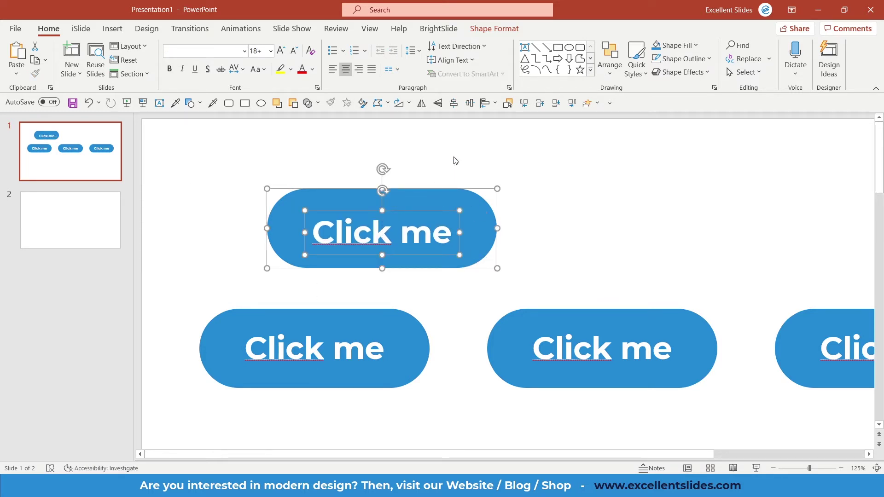
Step: Middle-align the label on the pill, then cut both from slide 1 and paste onto slide 2
{"action": "left_click", "coordinate": [469, 104]}
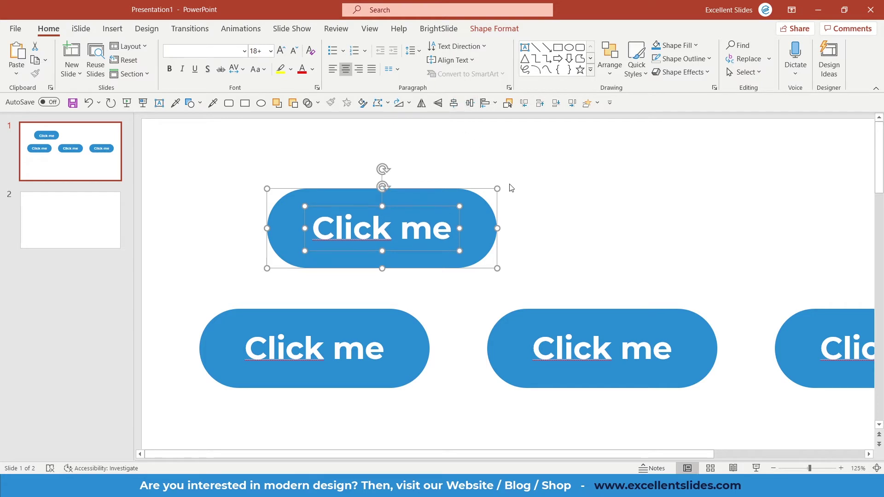
{"action": "left_click", "coordinate": [527, 199]}
{"action": "scroll", "coordinate": [483, 181], "scroll_direction": "down", "scroll_amount": 4}
{"action": "left_click_drag", "start_coordinate": [488, 152], "coordinate": [266, 230]}
{"action": "key", "text": "ctrl+x"}
{"action": "left_click", "coordinate": [75, 242]}
{"action": "key", "text": "ctrl+v"}
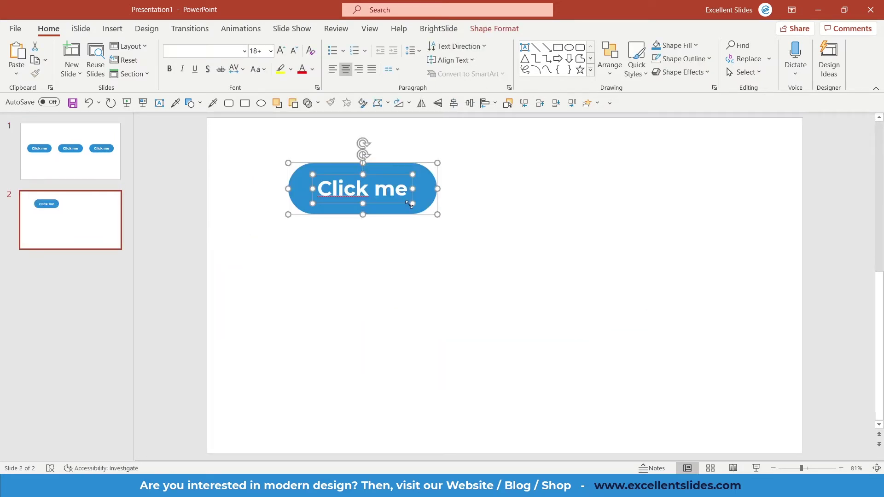
Step: Position the pill on slide 2 and group it with its label
{"action": "left_click_drag", "start_coordinate": [424, 203], "coordinate": [449, 277]}
{"action": "left_click", "coordinate": [440, 265]}
{"action": "left_click", "coordinate": [395, 258]}
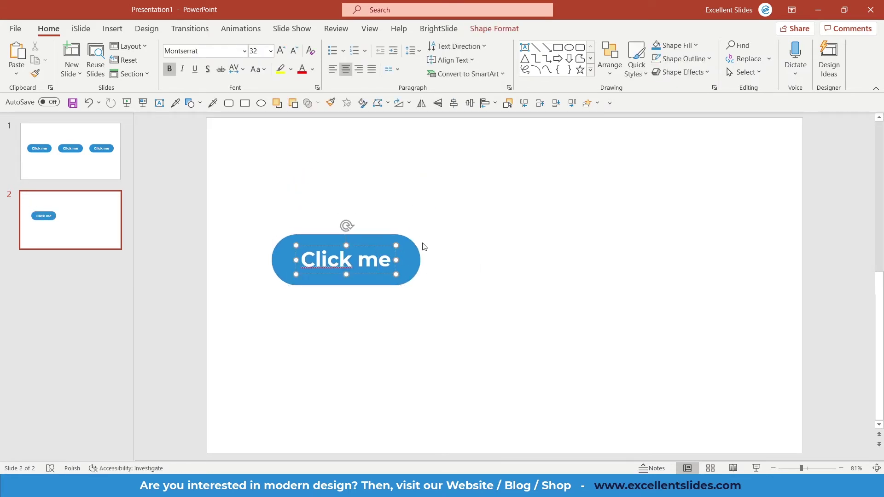
{"action": "left_click", "coordinate": [416, 266]}
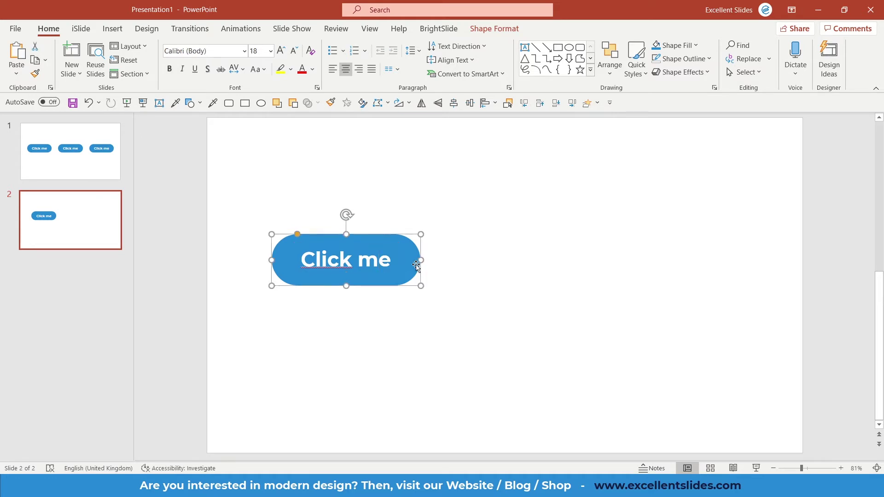
{"action": "left_click_drag", "start_coordinate": [415, 266], "coordinate": [434, 266]}
{"action": "key", "text": "ctrl+z"}
{"action": "left_click", "coordinate": [385, 261]}
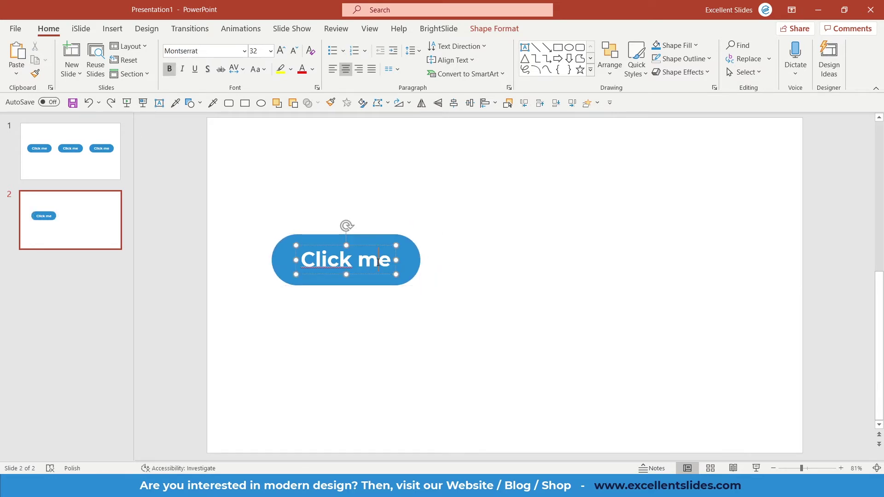
{"action": "left_click", "coordinate": [468, 245]}
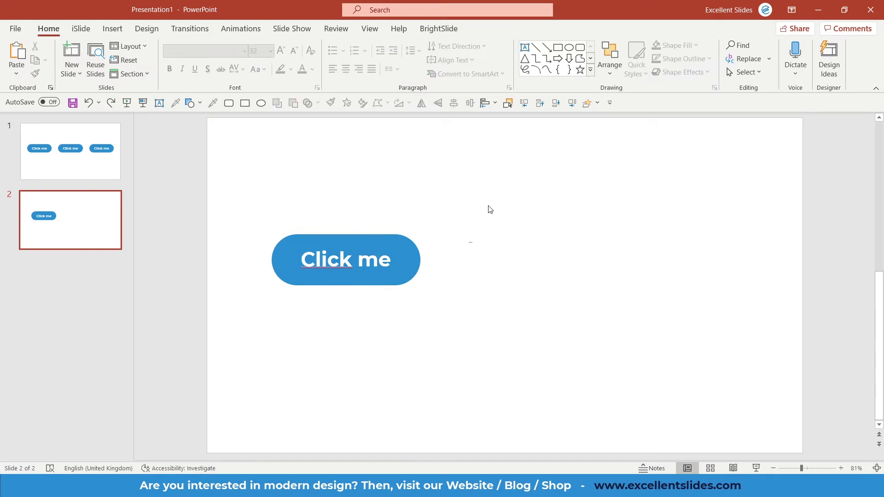
{"action": "left_click_drag", "start_coordinate": [490, 202], "coordinate": [205, 313]}
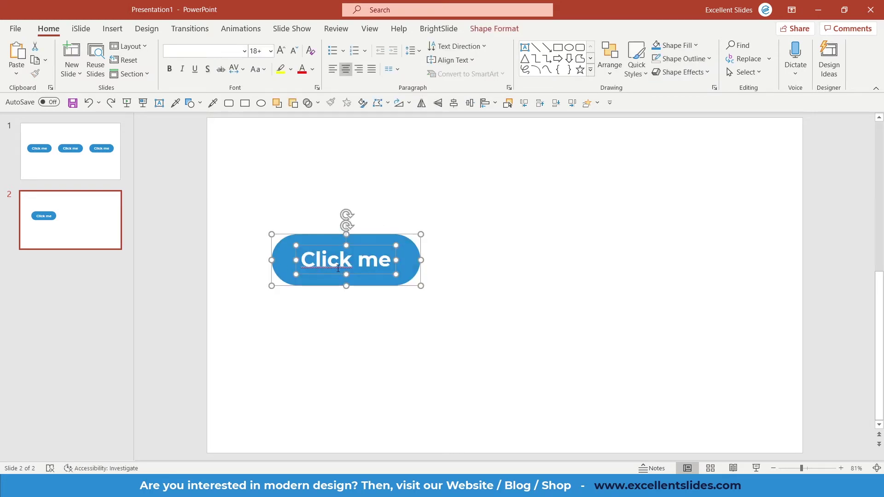
{"action": "key", "text": "ctrl+g"}
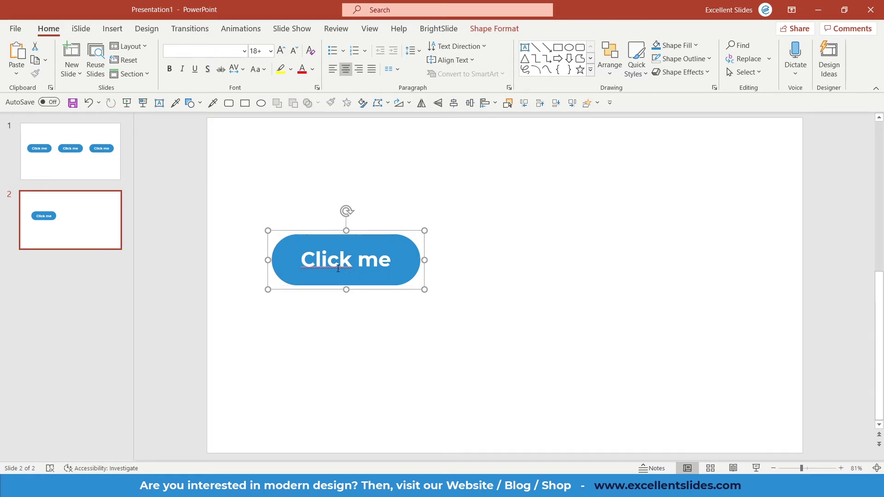
{"action": "mouse_move", "coordinate": [367, 290]}
{"action": "left_mouse_down"}
{"action": "mouse_move", "coordinate": [372, 275]}
{"action": "mouse_move", "coordinate": [363, 286]}
{"action": "mouse_move", "coordinate": [340, 274]}
{"action": "mouse_move", "coordinate": [367, 291]}
{"action": "left_mouse_up"}
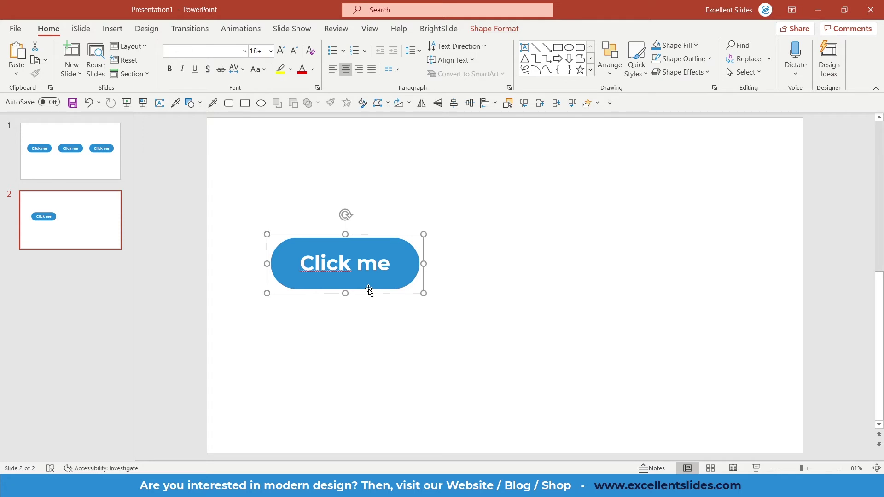
Step: Switch to the Insert ribbon tab
{"action": "left_click", "coordinate": [116, 29]}
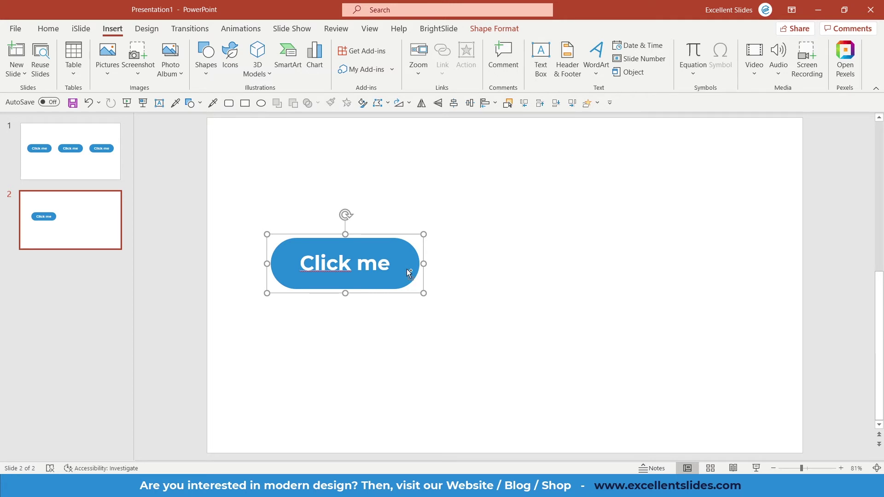
Step: Ungroup the button with Ctrl+Shift+G and select the pill shape alone
{"action": "key", "text": "ctrl+shift+g"}
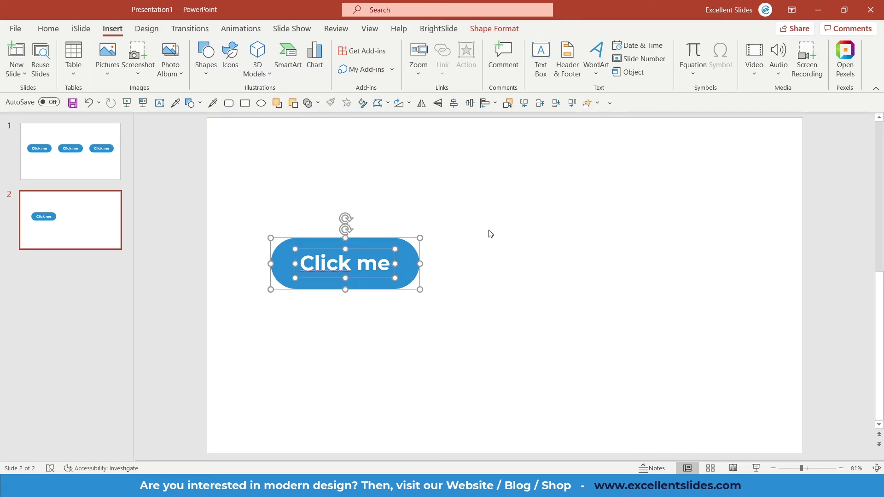
{"action": "left_click", "coordinate": [494, 233]}
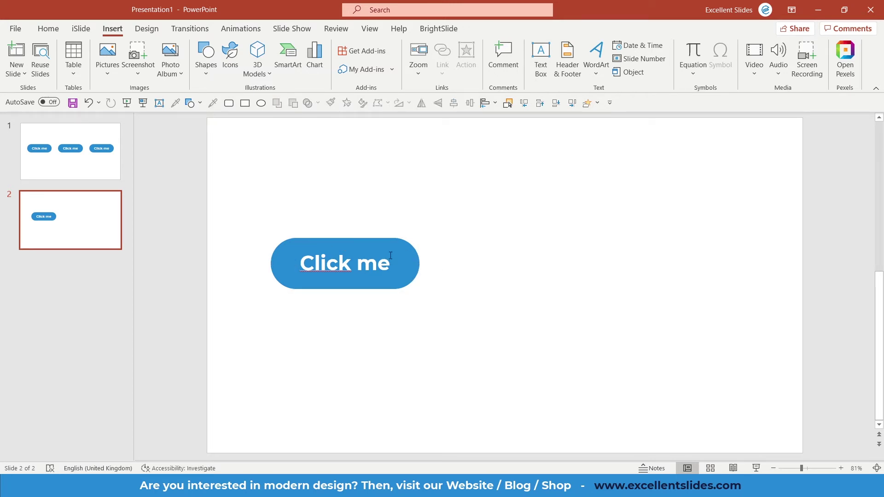
{"action": "left_click", "coordinate": [396, 248]}
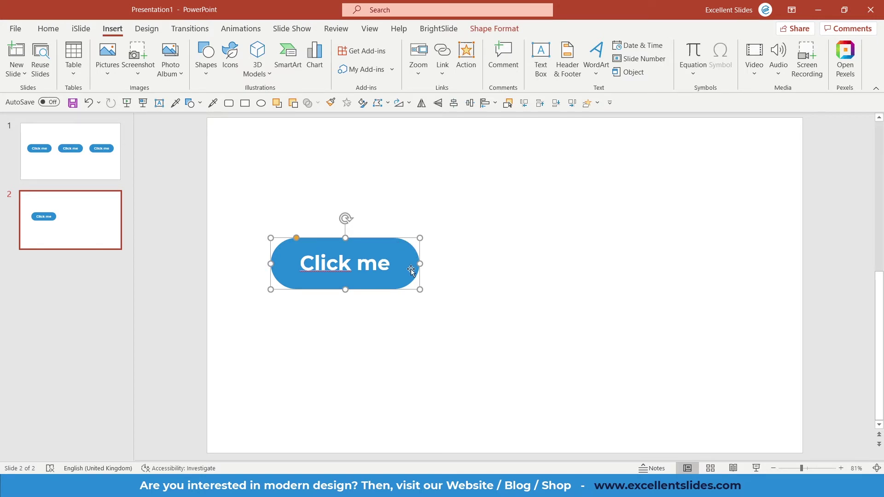
{"action": "left_click", "coordinate": [449, 79]}
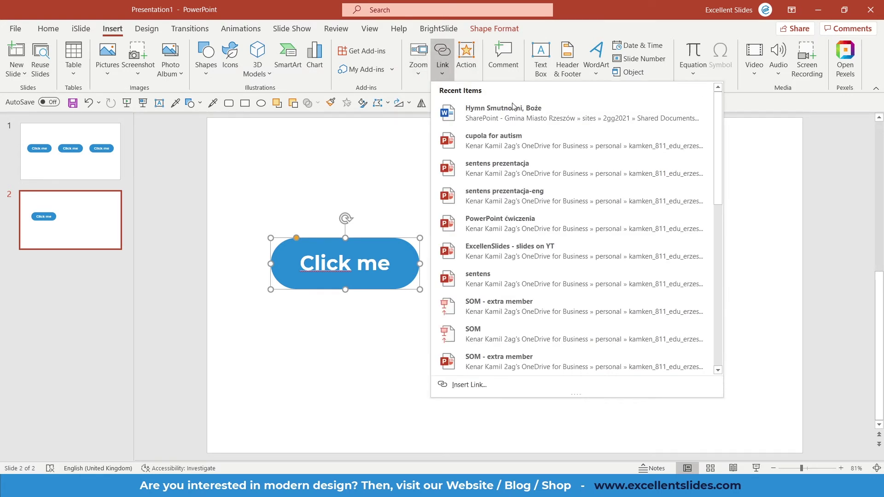
{"action": "left_click", "coordinate": [385, 152]}
{"action": "left_click", "coordinate": [444, 53]}
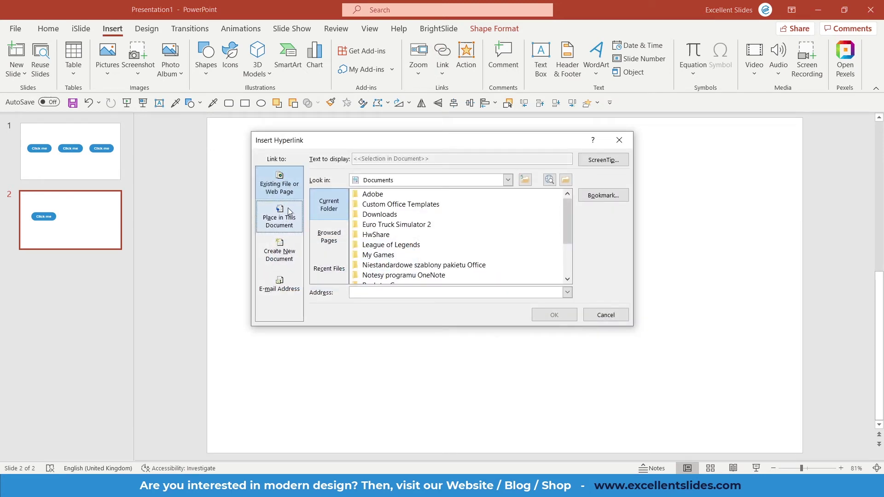
{"action": "left_click", "coordinate": [276, 282]}
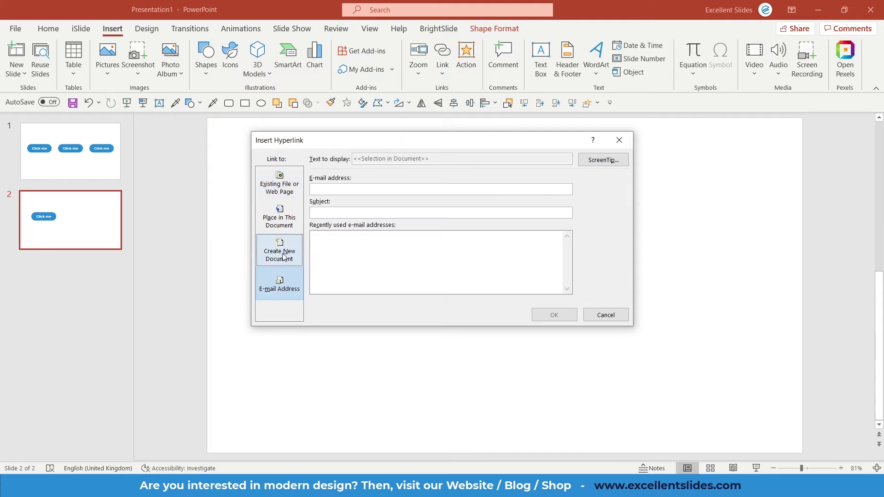
{"action": "left_click", "coordinate": [284, 256]}
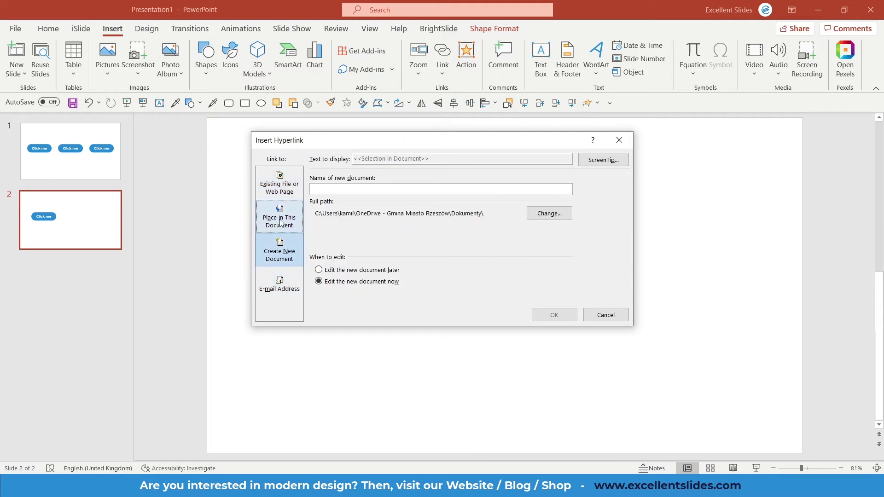
{"action": "left_click", "coordinate": [280, 221]}
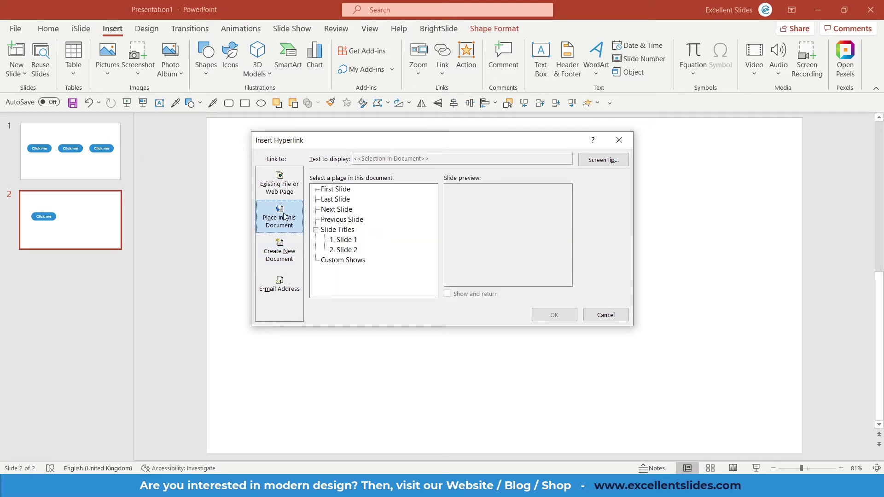
{"action": "left_click", "coordinate": [279, 184]}
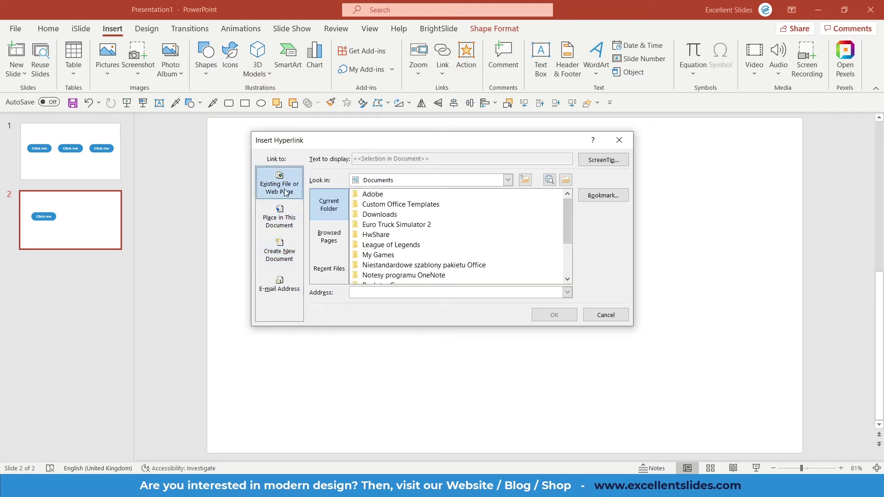
{"action": "left_click", "coordinate": [330, 228]}
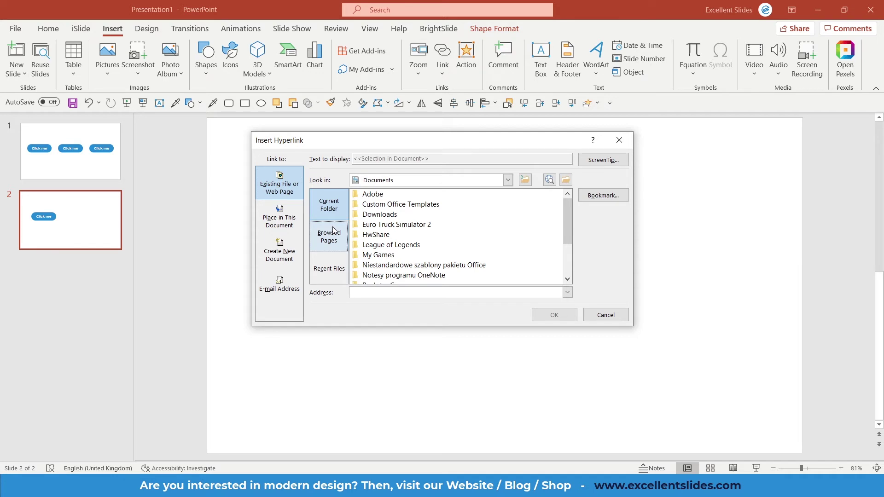
{"action": "left_click", "coordinate": [321, 214]}
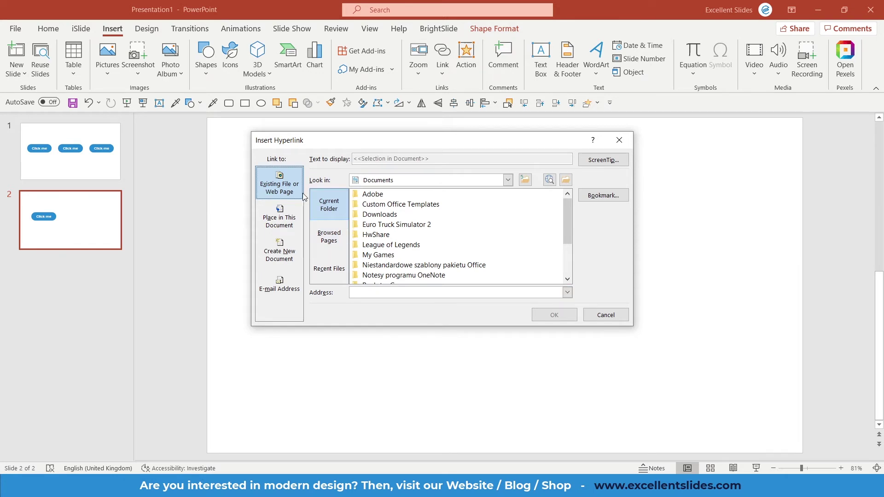
{"action": "left_click", "coordinate": [323, 237]}
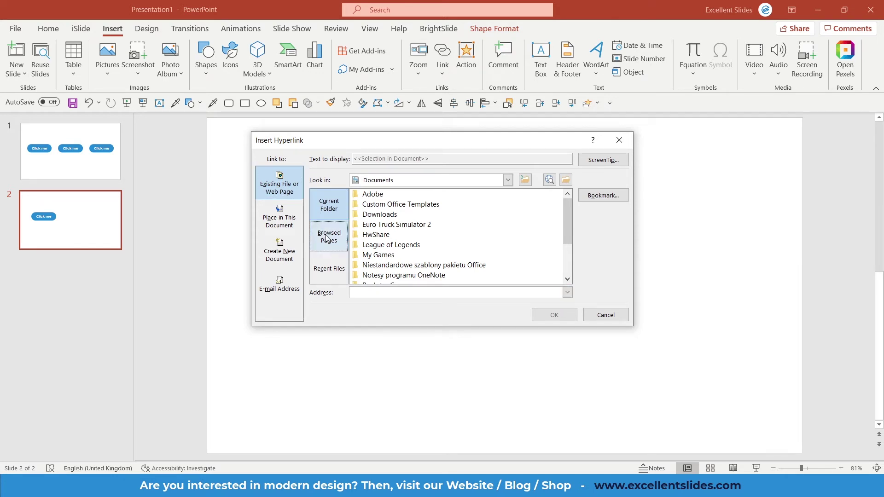
{"action": "left_click", "coordinate": [383, 292]}
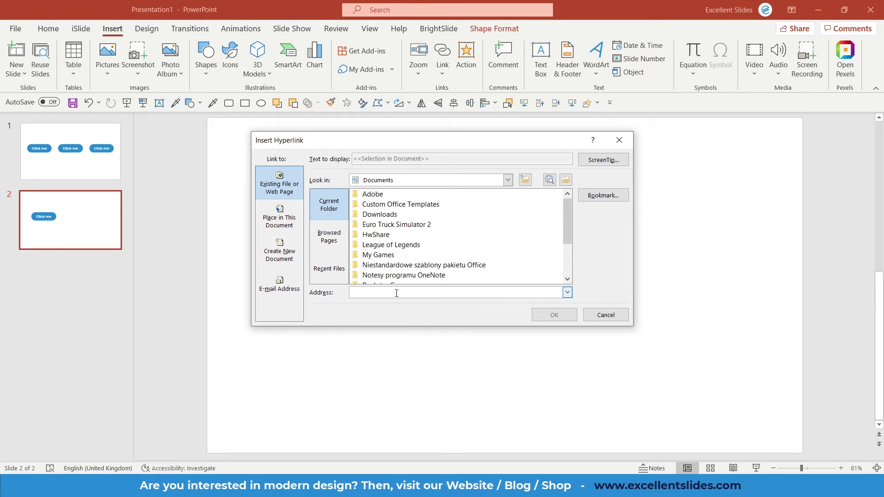
{"action": "type", "text": "https"}
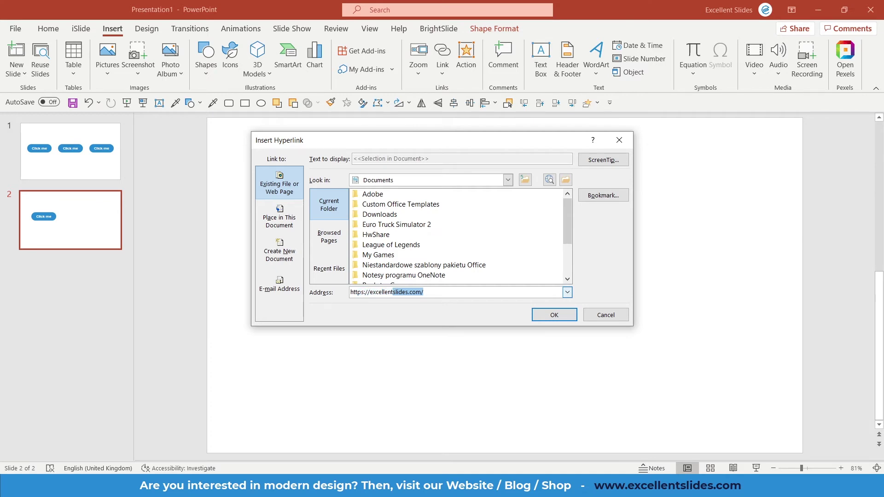
{"action": "type", "text": "://excellentslides.com/"}
{"action": "left_click", "coordinate": [554, 315]}
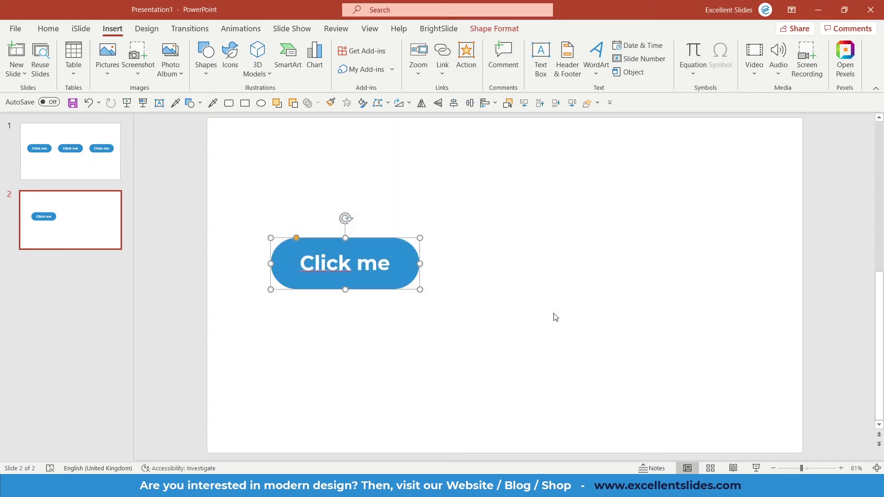
{"action": "left_click", "coordinate": [555, 316]}
{"action": "scroll", "coordinate": [481, 270], "scroll_direction": "down", "scroll_amount": 1}
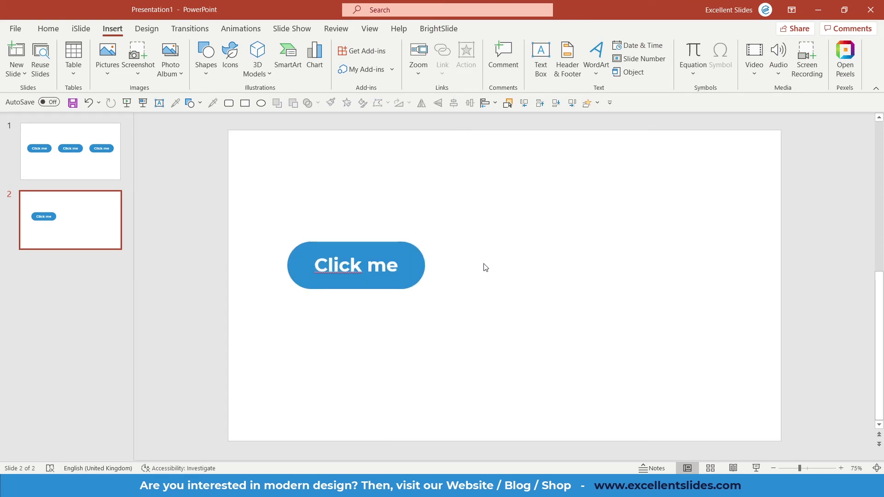
{"action": "scroll", "coordinate": [485, 267], "scroll_direction": "up", "scroll_amount": 1}
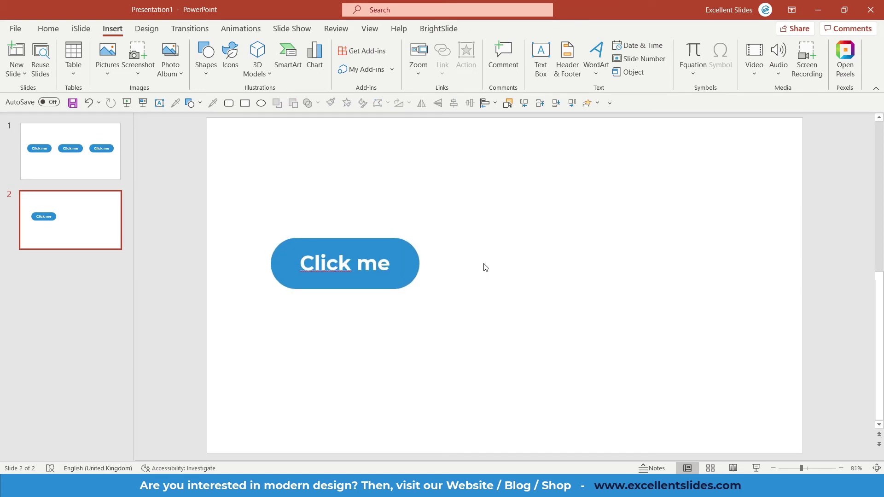
Step: On slide 1, lower the third Click me button's fill transparency in Format Shape to reveal its dark layer
{"action": "mouse_move", "coordinate": [414, 253]}
{"action": "left_click", "coordinate": [79, 173]}
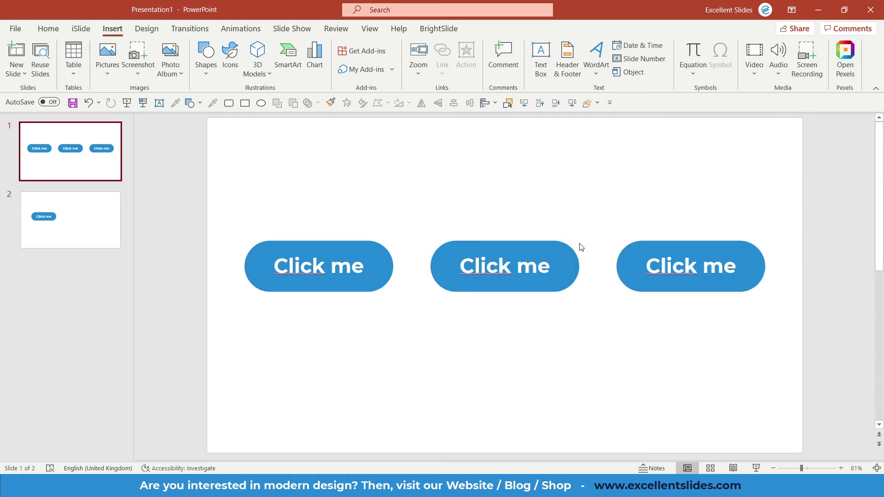
{"action": "left_click", "coordinate": [619, 288]}
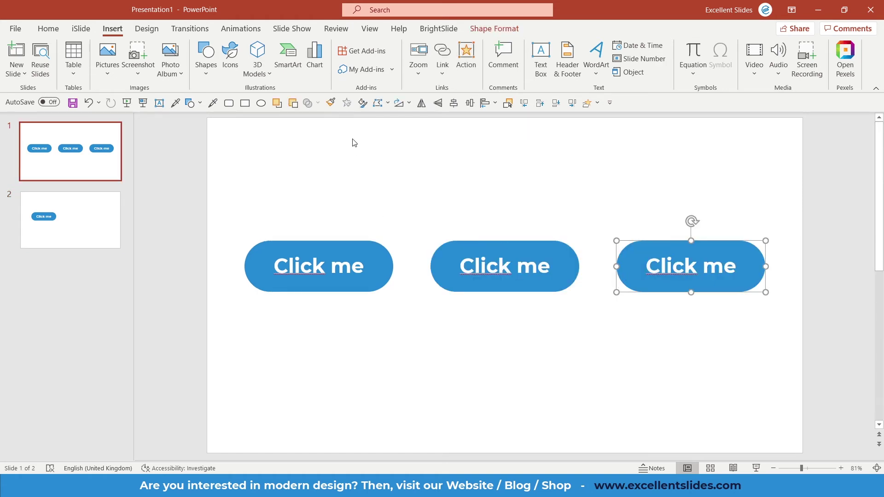
{"action": "left_click", "coordinate": [362, 102]}
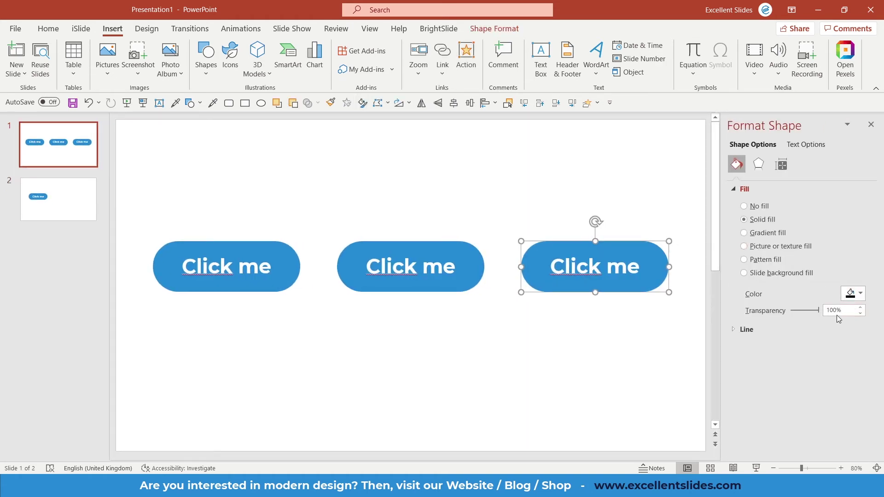
{"action": "mouse_move", "coordinate": [820, 313]}
{"action": "left_mouse_down"}
{"action": "mouse_move", "coordinate": [789, 314]}
{"action": "mouse_move", "coordinate": [821, 310]}
{"action": "left_mouse_up"}
{"action": "left_click", "coordinate": [620, 331]}
Step: Reselect the third button and vary its fill transparency, leaving it at 100%
{"action": "mouse_move", "coordinate": [564, 258]}
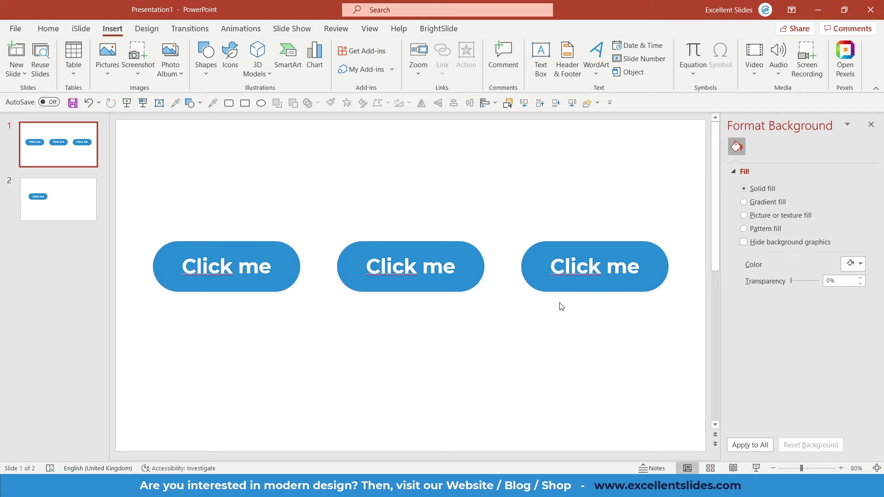
{"action": "left_click", "coordinate": [536, 288]}
{"action": "mouse_move", "coordinate": [791, 310]}
{"action": "left_mouse_down"}
{"action": "mouse_move", "coordinate": [821, 311]}
{"action": "mouse_move", "coordinate": [798, 312]}
{"action": "left_mouse_up"}
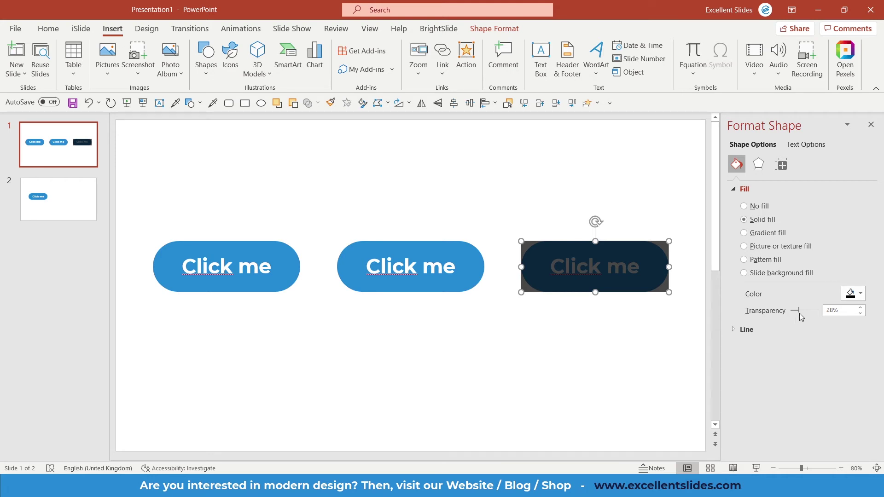
{"action": "left_click_drag", "start_coordinate": [801, 315], "coordinate": [821, 313]}
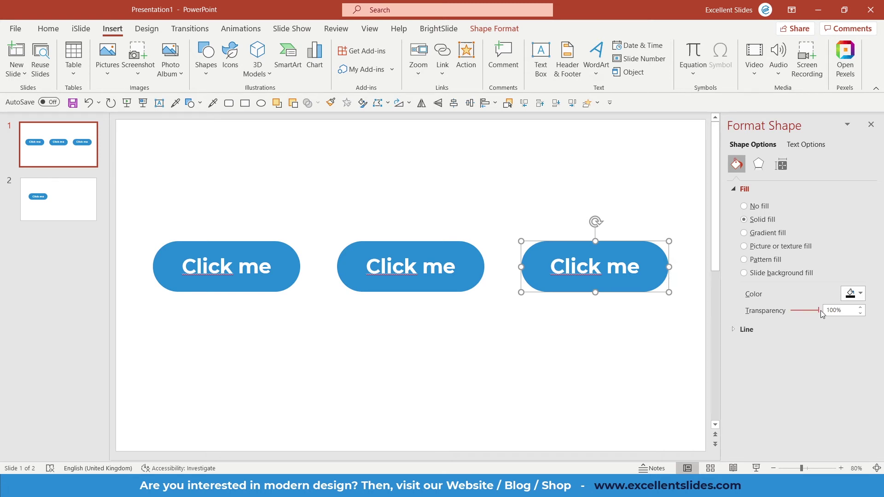
{"action": "mouse_move", "coordinate": [822, 313]}
{"action": "left_mouse_down"}
{"action": "mouse_move", "coordinate": [755, 310]}
{"action": "mouse_move", "coordinate": [824, 312]}
{"action": "left_mouse_up"}
{"action": "mouse_move", "coordinate": [820, 312]}
{"action": "left_mouse_down"}
{"action": "mouse_move", "coordinate": [769, 314]}
{"action": "mouse_move", "coordinate": [824, 316]}
{"action": "left_mouse_up"}
Step: Go back to slide 2 with the linked Click me button
{"action": "left_click", "coordinate": [54, 204]}
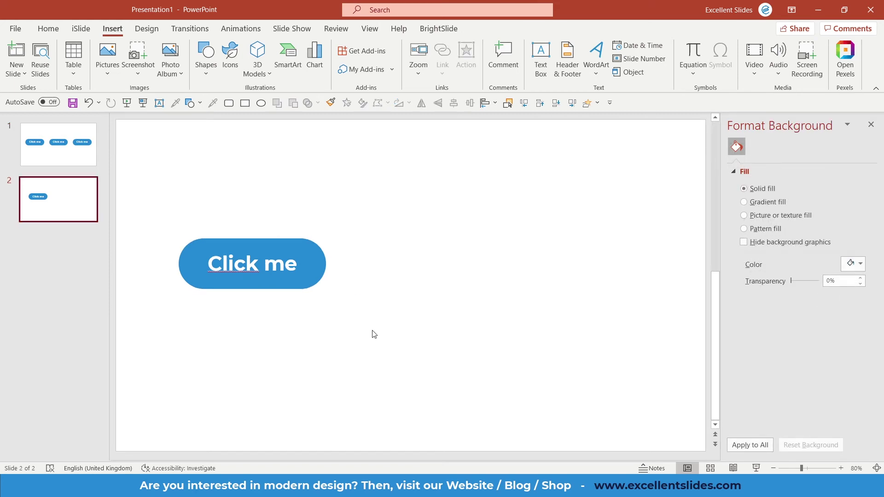
{"action": "scroll", "coordinate": [380, 286], "scroll_direction": "up", "scroll_amount": 1}
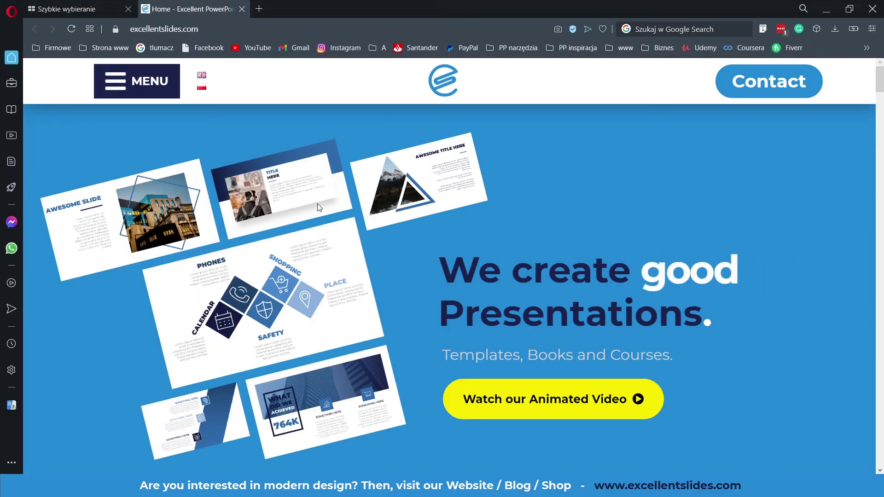
{"action": "scroll", "coordinate": [352, 204], "scroll_direction": "down", "scroll_amount": 4}
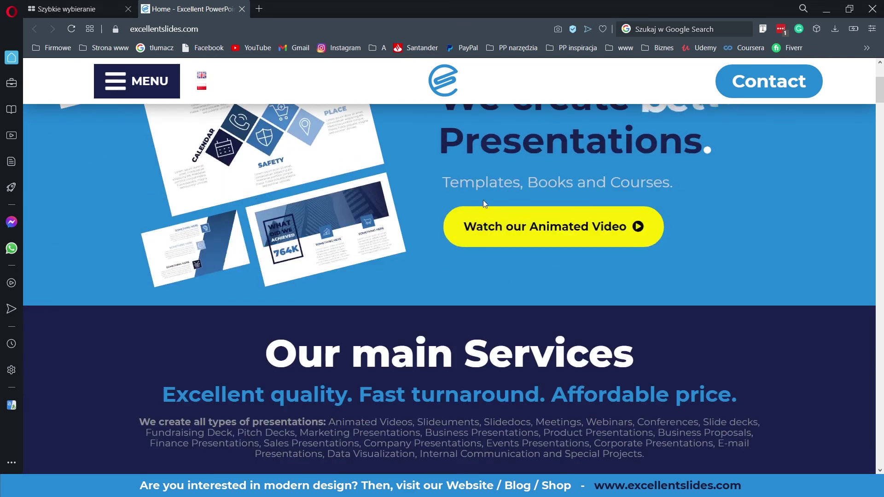
{"action": "scroll", "coordinate": [421, 220], "scroll_direction": "up", "scroll_amount": 2}
{"action": "scroll", "coordinate": [409, 252], "scroll_direction": "up", "scroll_amount": 2}
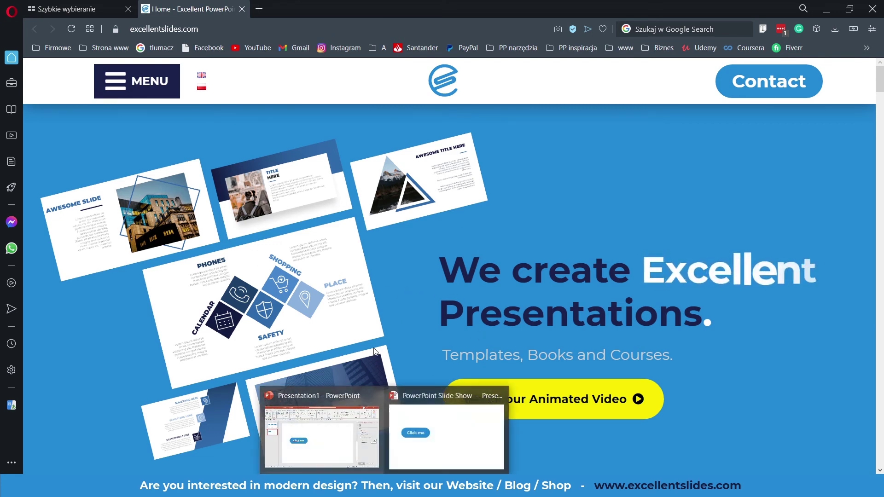
{"action": "left_click", "coordinate": [421, 439]}
{"action": "key", "text": "Escape"}
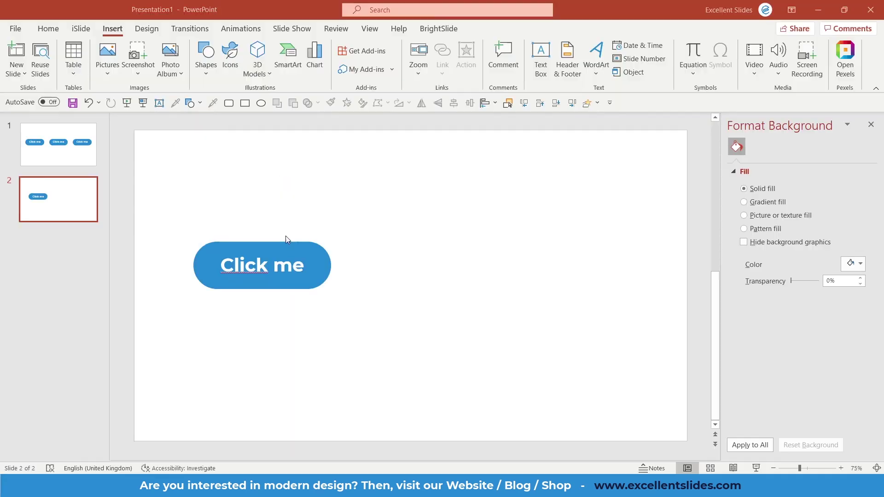
{"action": "key", "text": "alt+Tab"}
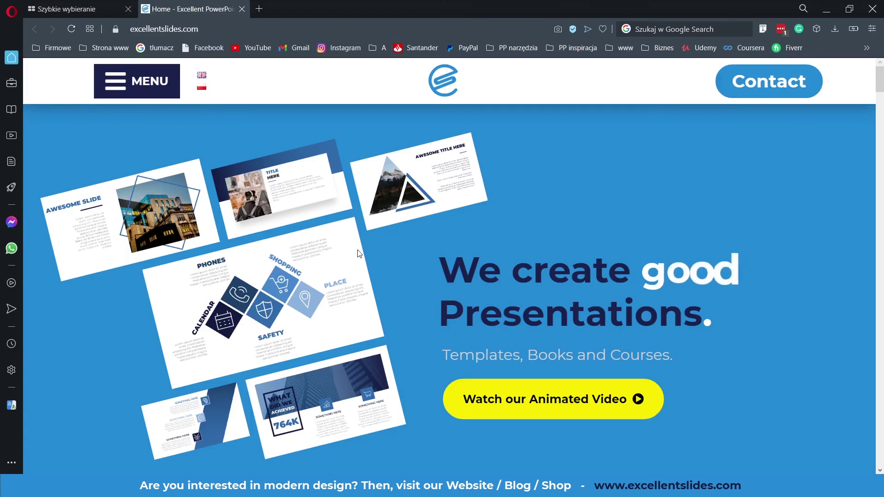
{"action": "scroll", "coordinate": [359, 254], "scroll_direction": "down", "scroll_amount": 5}
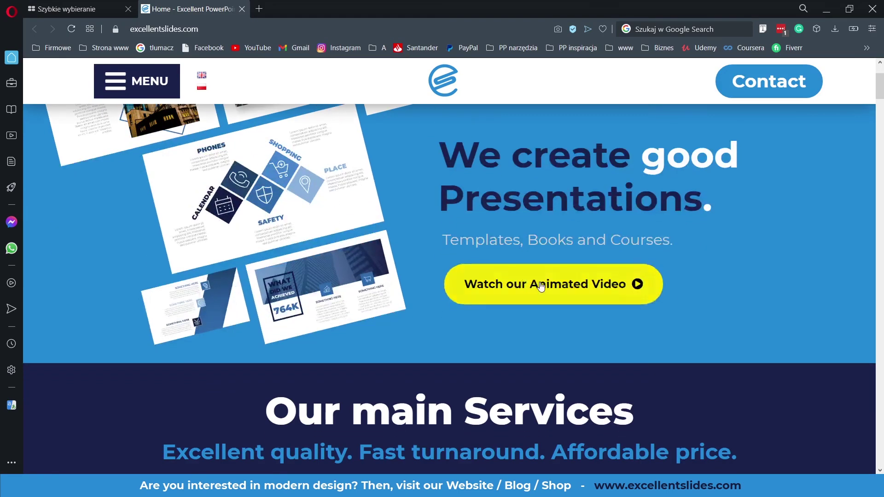
{"action": "scroll", "coordinate": [388, 230], "scroll_direction": "down", "scroll_amount": 2}
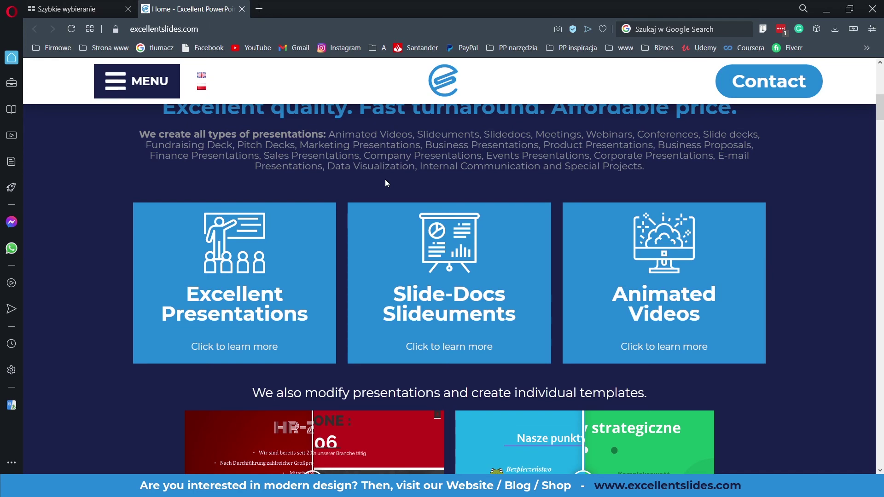
{"action": "left_click", "coordinate": [769, 82]}
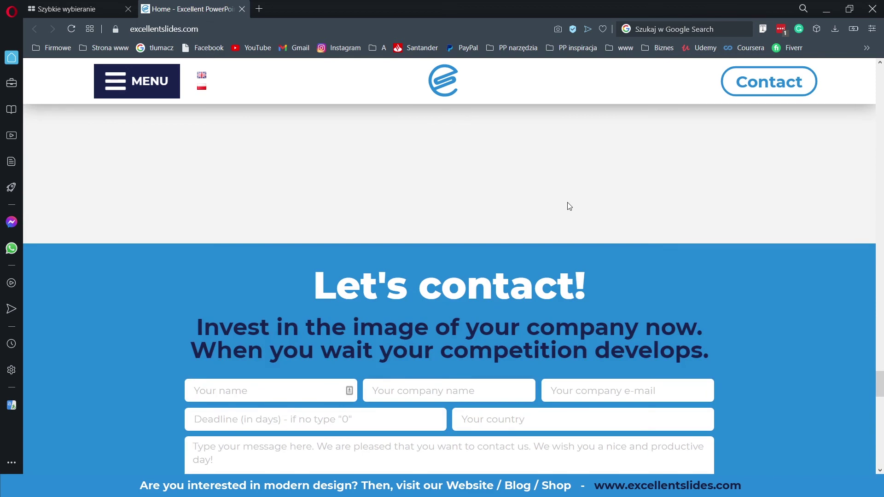
{"action": "scroll", "coordinate": [568, 206], "scroll_direction": "up", "scroll_amount": 15}
{"action": "scroll", "coordinate": [573, 206], "scroll_direction": "up", "scroll_amount": 15}
{"action": "scroll", "coordinate": [537, 192], "scroll_direction": "up", "scroll_amount": 15}
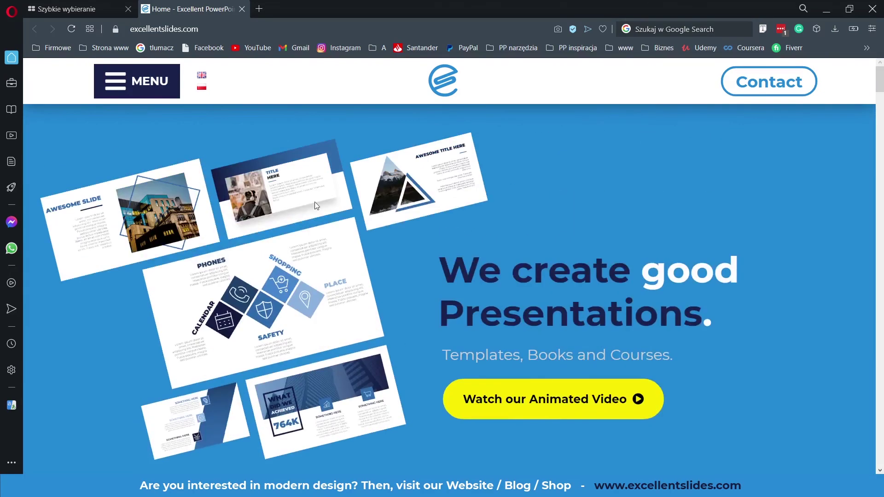
{"action": "scroll", "coordinate": [332, 225], "scroll_direction": "down", "scroll_amount": 3}
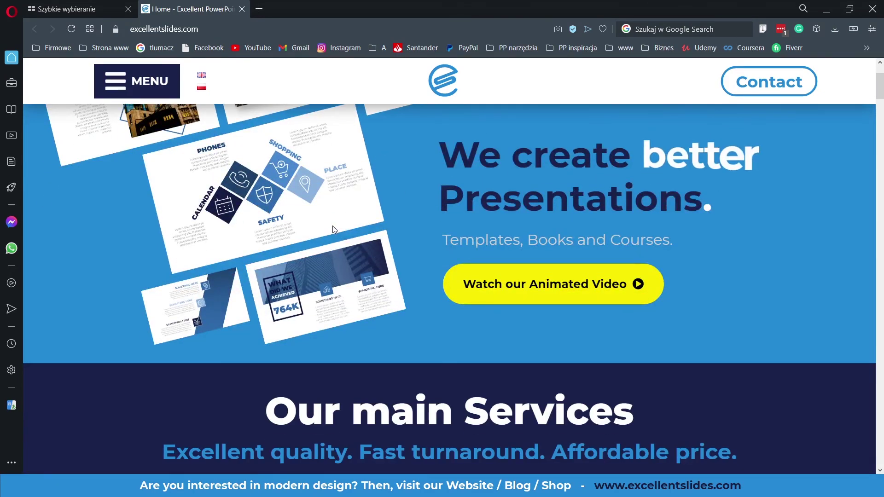
Step: Go to the excellentslides.com Blog page from the site menu and browse the Our Articles grid
{"action": "left_click", "coordinate": [136, 87]}
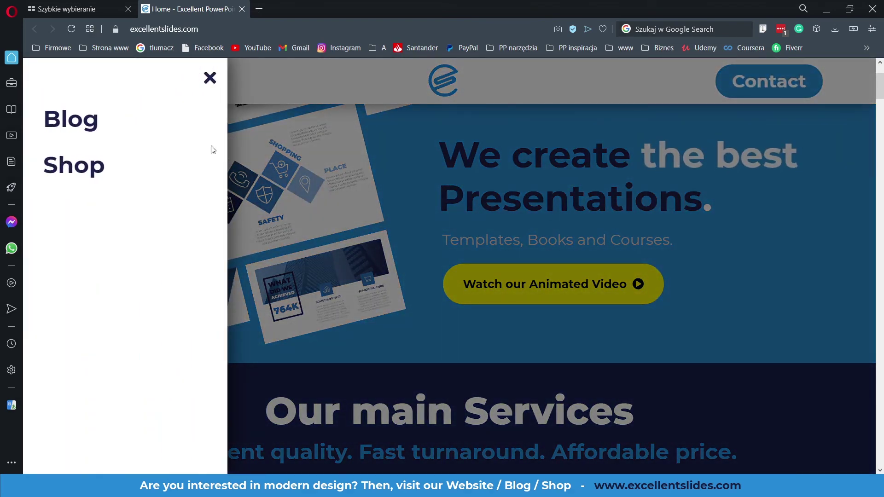
{"action": "left_click", "coordinate": [323, 158]}
{"action": "left_click", "coordinate": [140, 89]}
{"action": "left_click", "coordinate": [66, 123]}
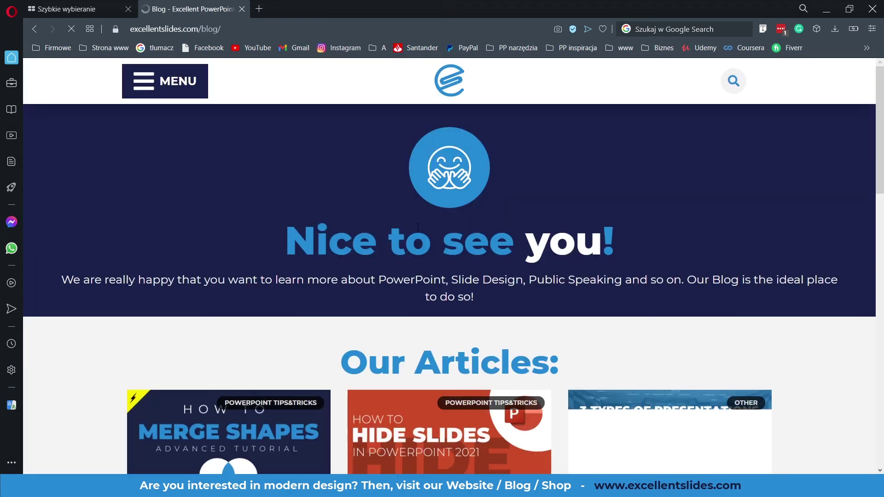
{"action": "scroll", "coordinate": [241, 214], "scroll_direction": "down", "scroll_amount": 5}
{"action": "scroll", "coordinate": [242, 214], "scroll_direction": "up", "scroll_amount": 5}
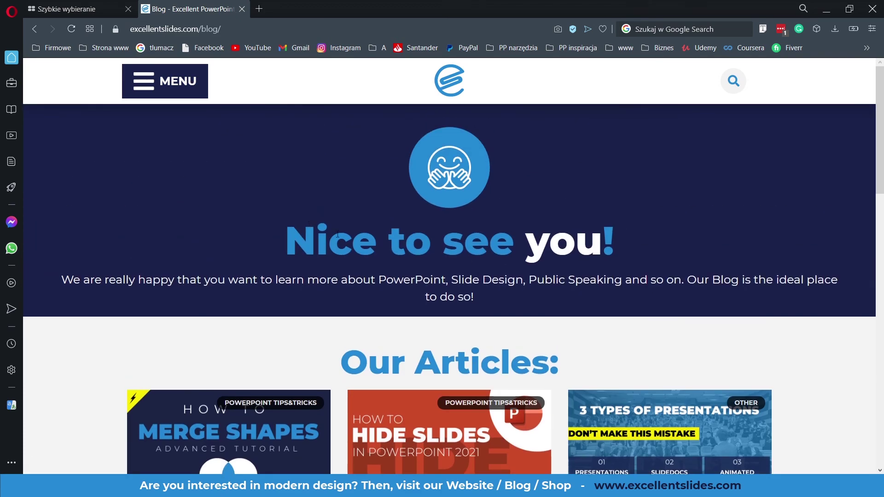
{"action": "scroll", "coordinate": [434, 302], "scroll_direction": "down", "scroll_amount": 8}
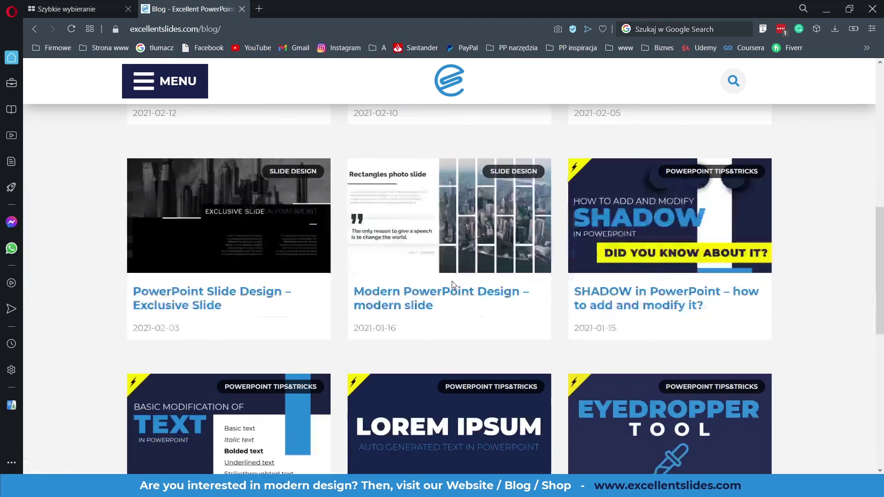
{"action": "scroll", "coordinate": [454, 286], "scroll_direction": "up", "scroll_amount": 4}
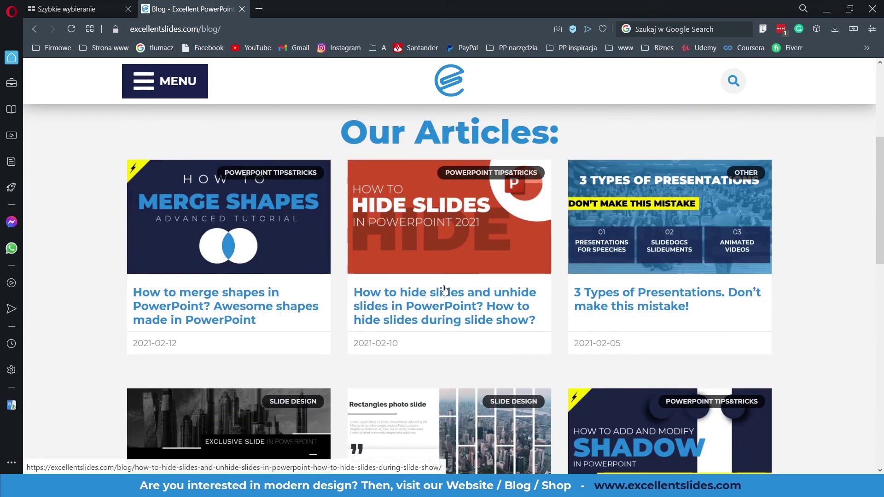
{"action": "scroll", "coordinate": [451, 286], "scroll_direction": "up", "scroll_amount": 5}
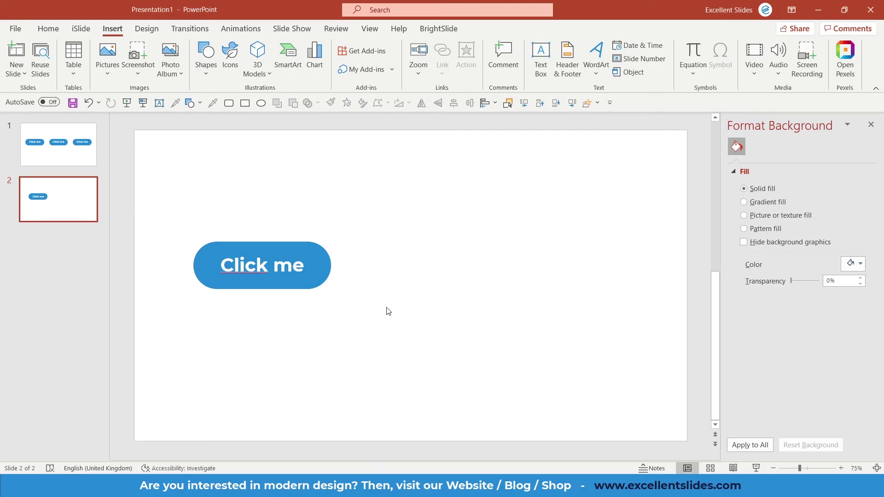